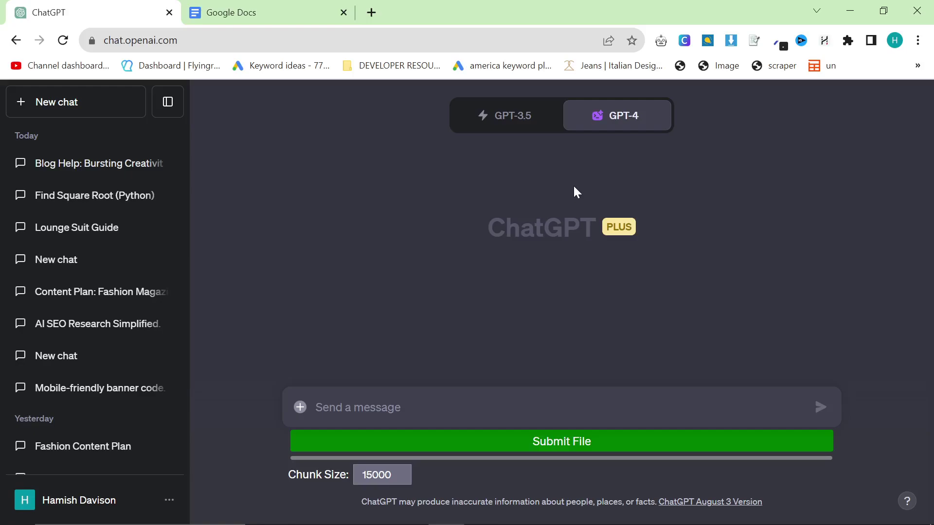
Bring up the account menu listing My plan, Settings & Beta and Log out in the new GPT-4 chat
mouse_move(655, 127)
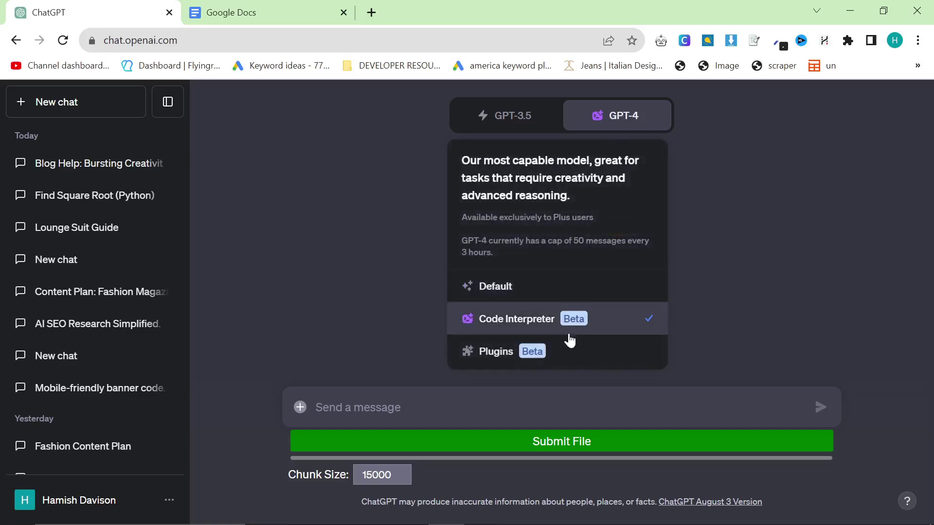
Confirm Code interpreter and Plugins are on under Settings & Beta's Beta features, then close settings
click(118, 506)
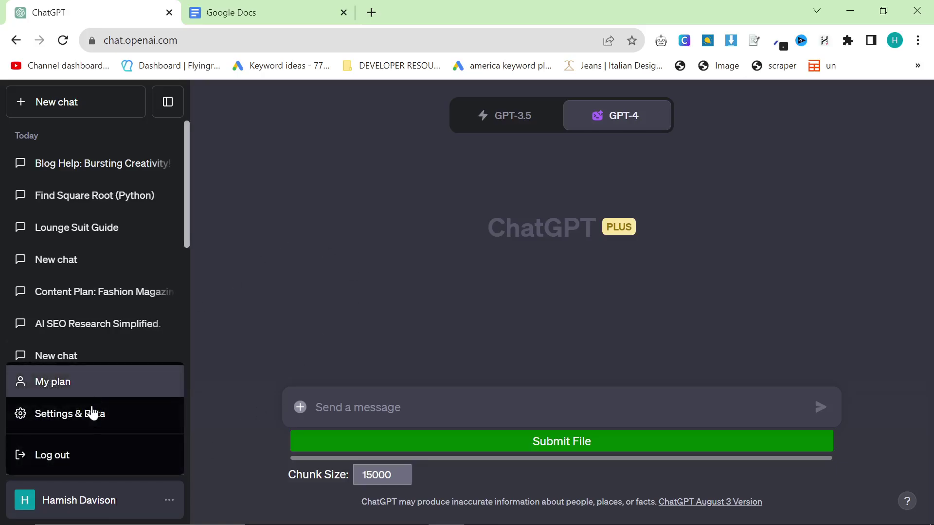
click(92, 413)
click(320, 256)
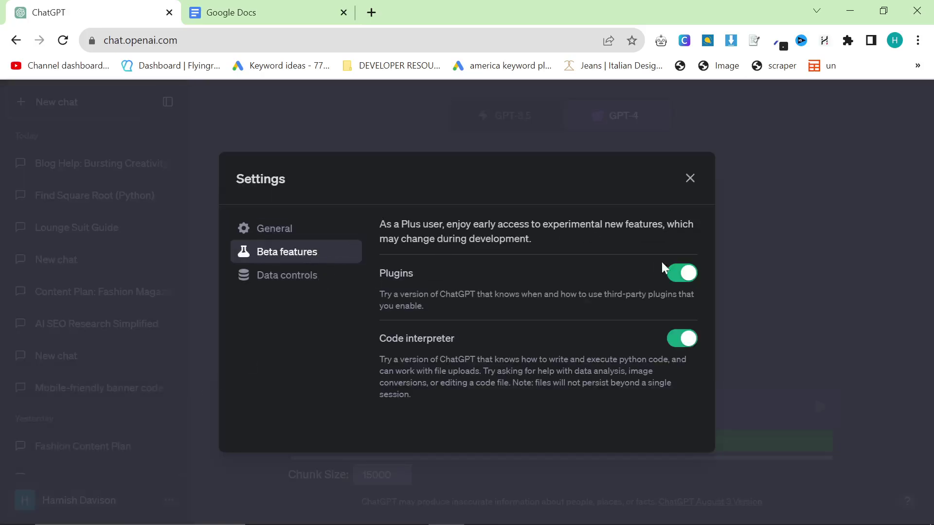
click(690, 179)
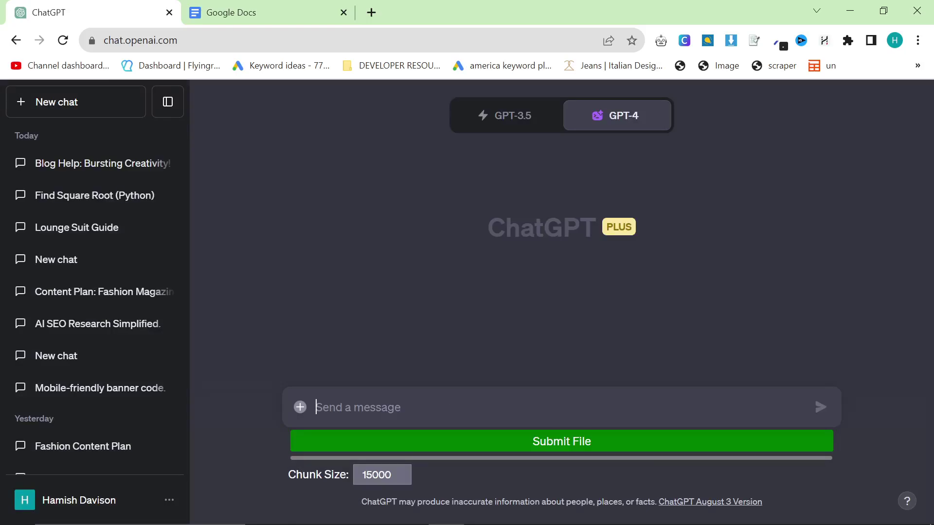
Switch to Google Ads Keyword Planner and choose to discover keywords from seed keywords
key(alt+Tab)
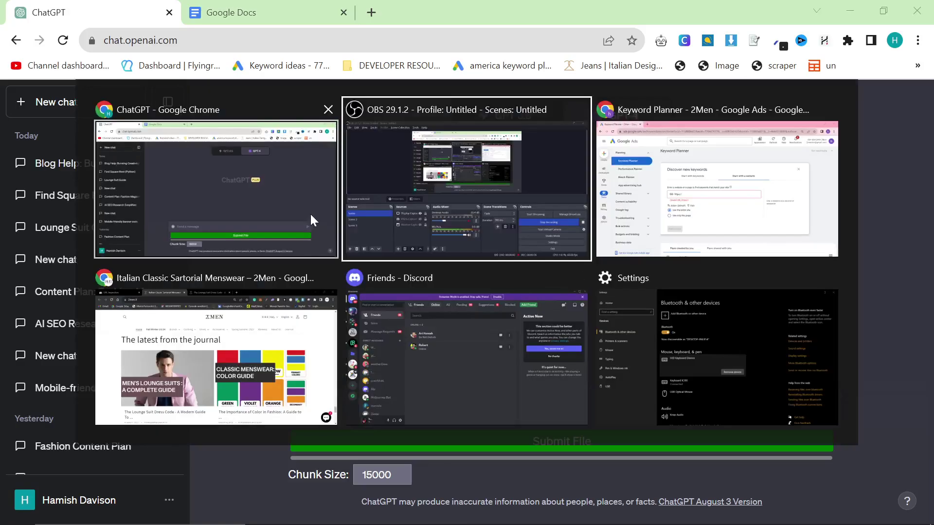
click(311, 214)
key(alt+Tab)
key(Tab)
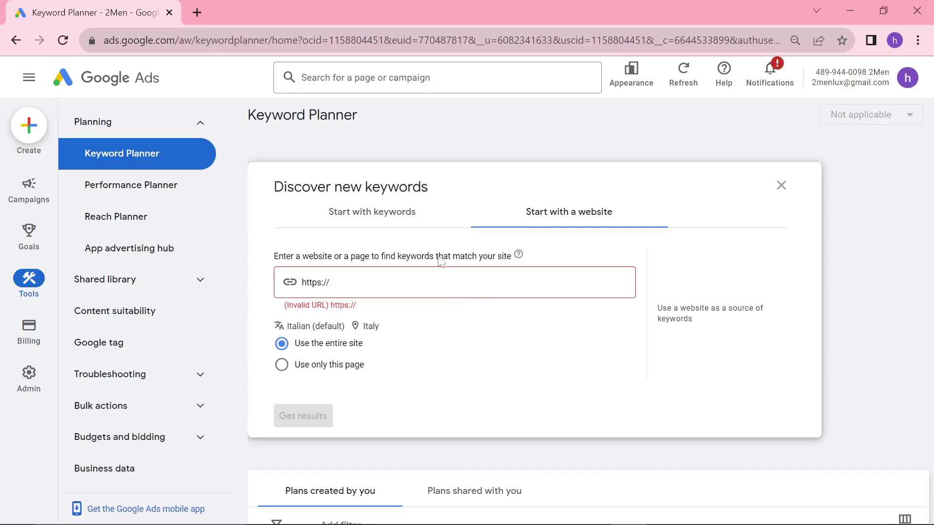
click(403, 225)
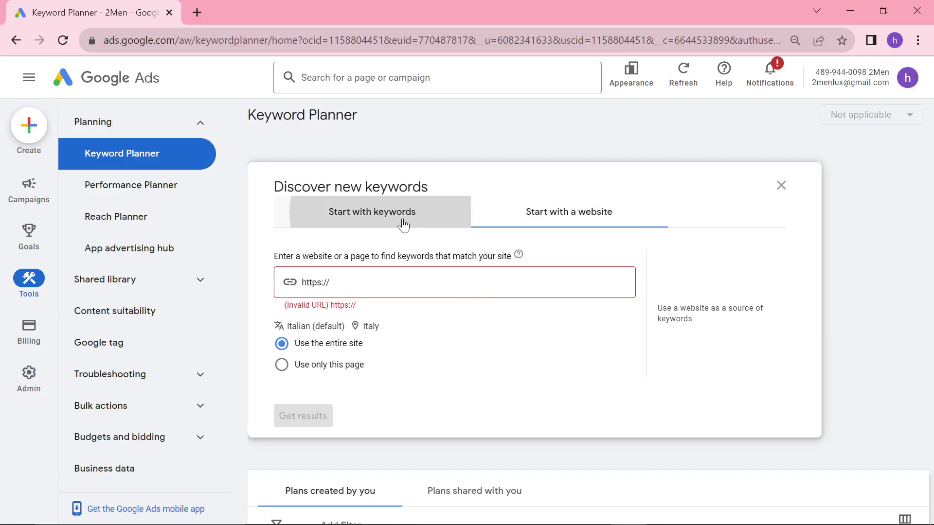
Set the search language to English and target Italy and United States
click(333, 317)
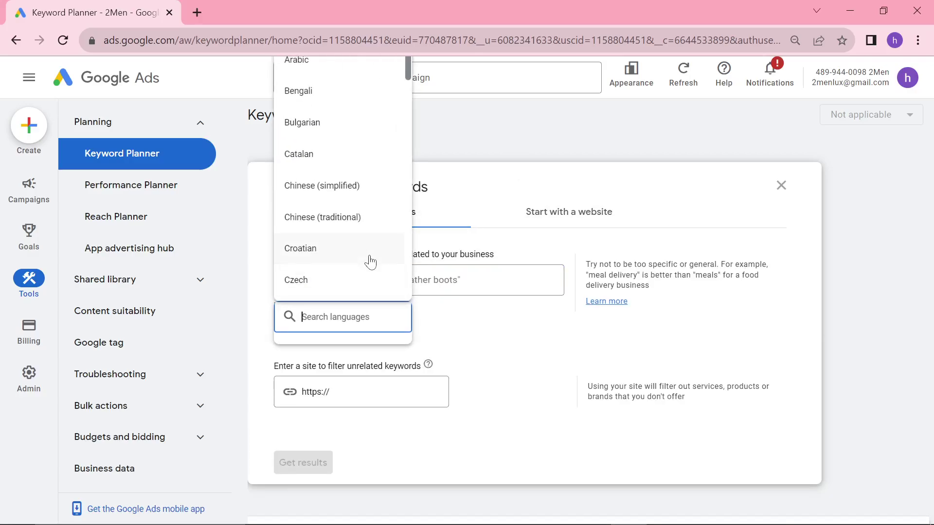
text(englsih)
key(BackSpace)
key(BackSpace)
key(BackSpace)
key(BackSpace)
text(lish)
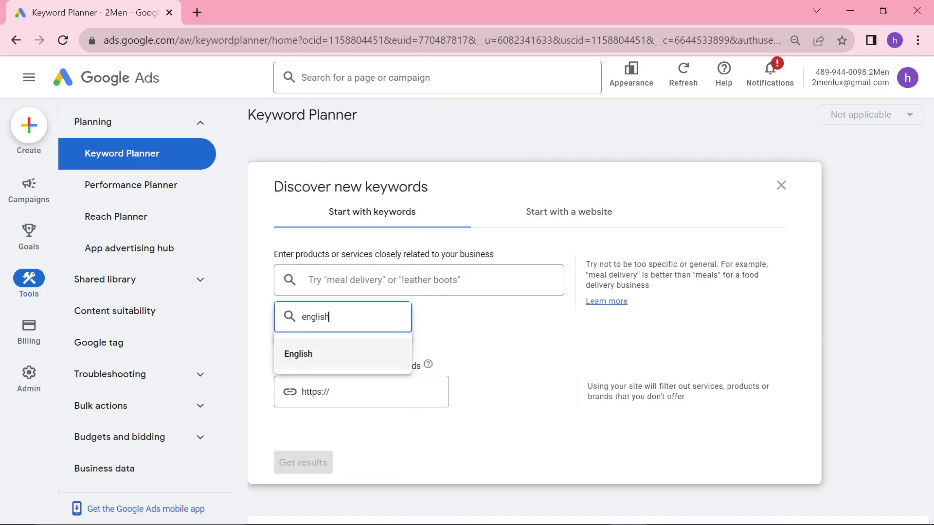
click(400, 356)
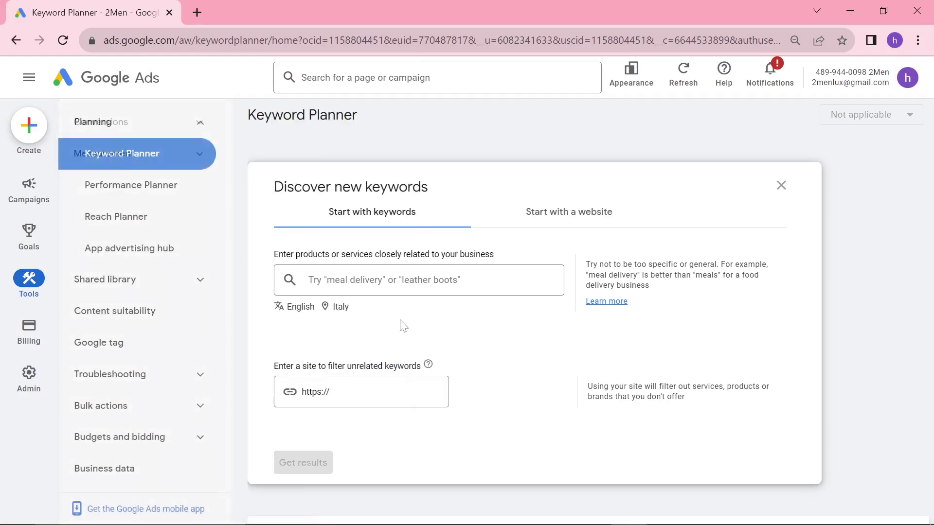
click(339, 306)
click(345, 167)
text(unite)
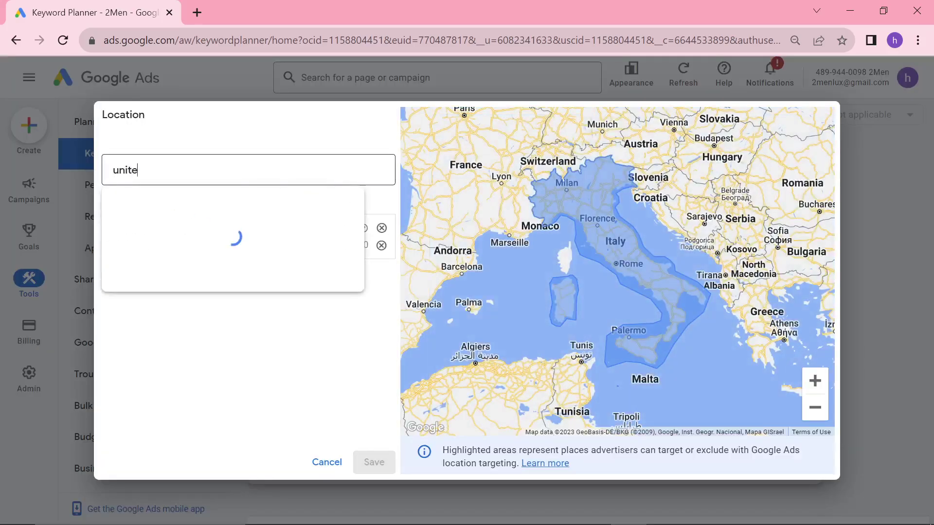
text(d states)
click(464, 215)
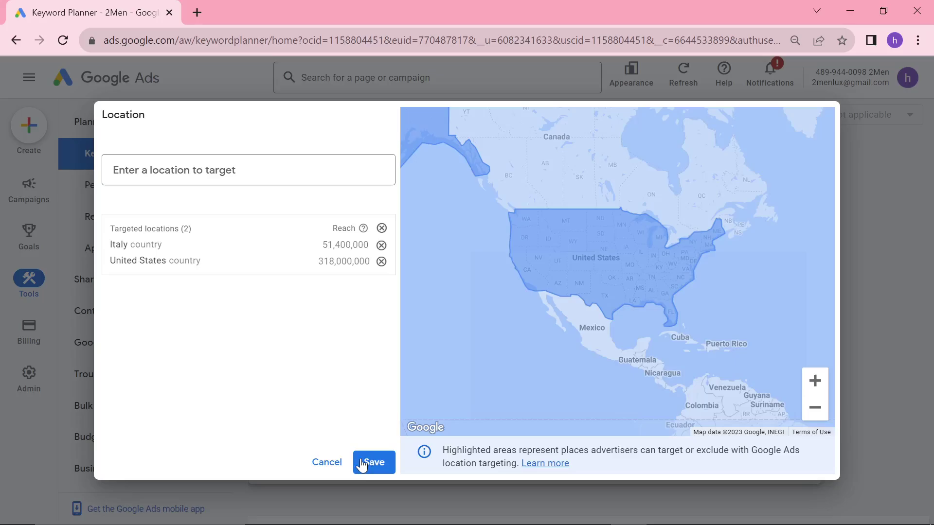
click(374, 462)
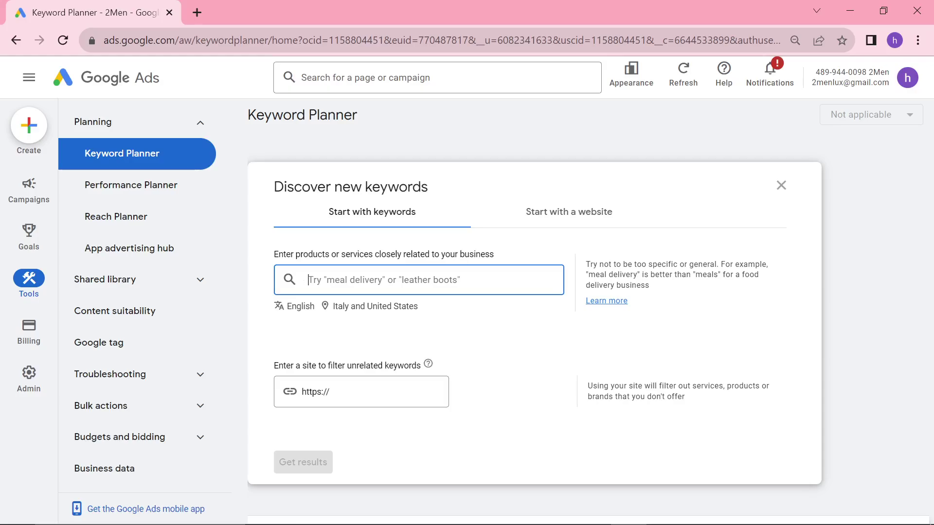
Enter the seed keywords mens suit, mens attire and mens outfit
text(mens suit)
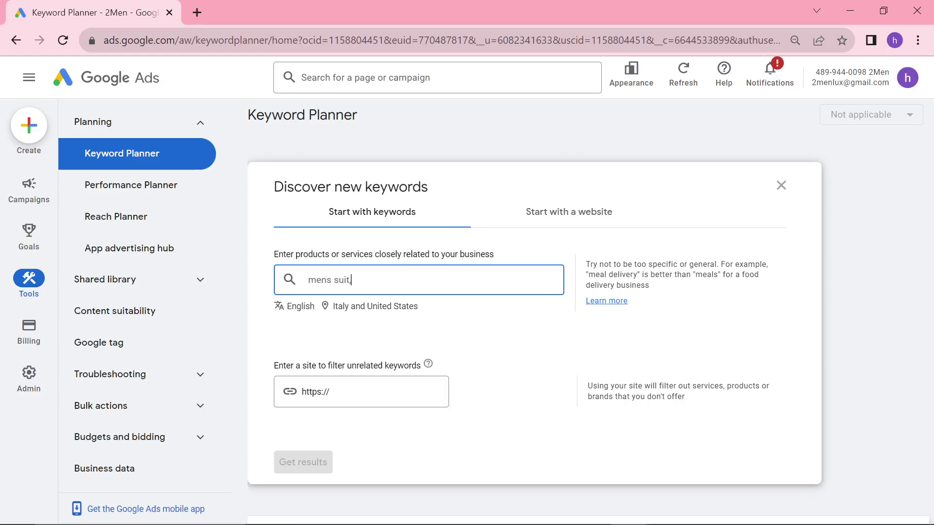
key(Return)
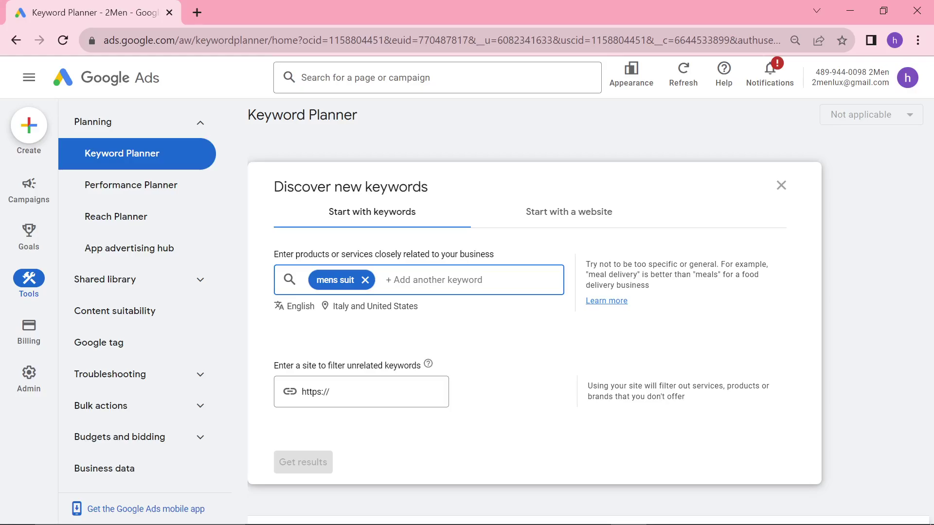
text(mens)
text(en)
text(s attire)
key(Return)
text(mens ou)
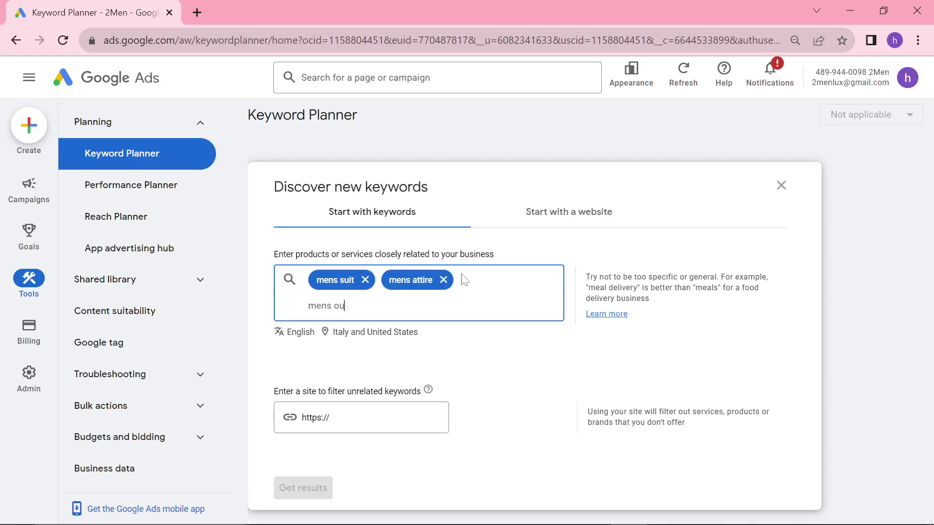
key(Return)
click(448, 305)
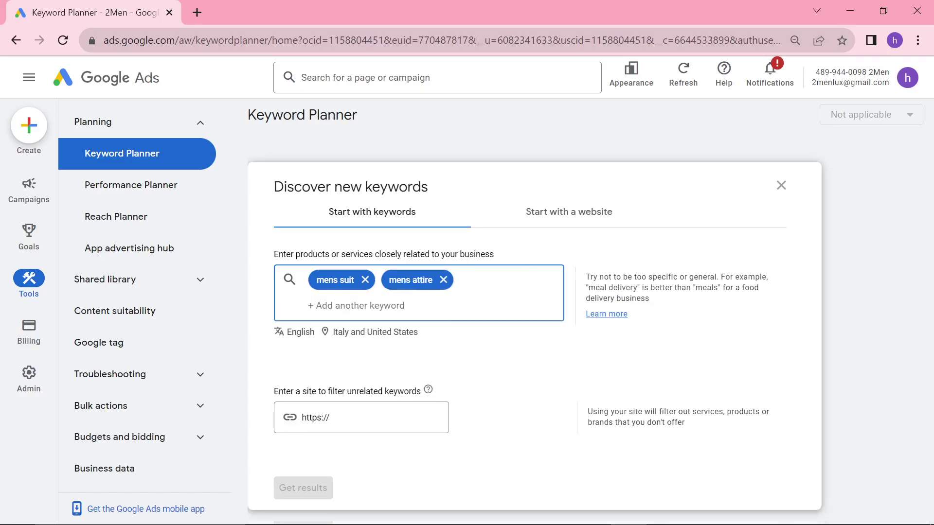
text(mens )
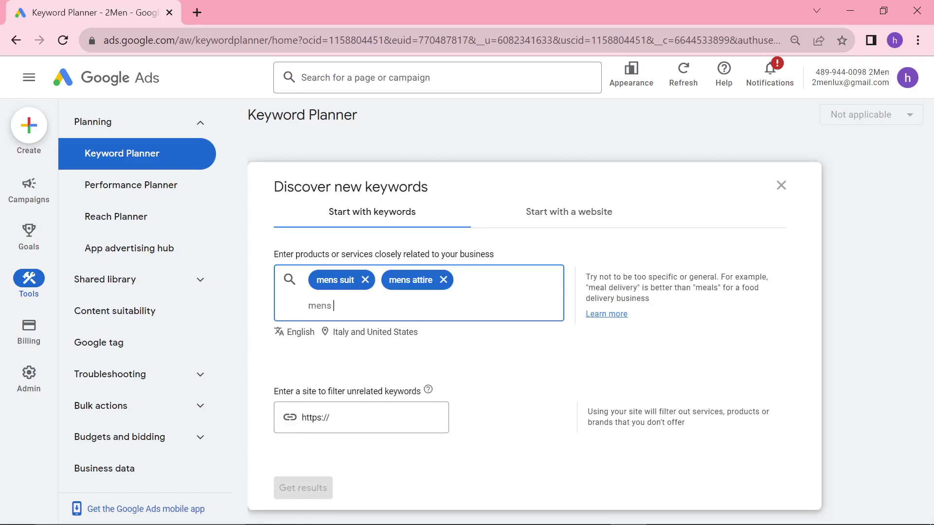
text(outfit)
key(Return)
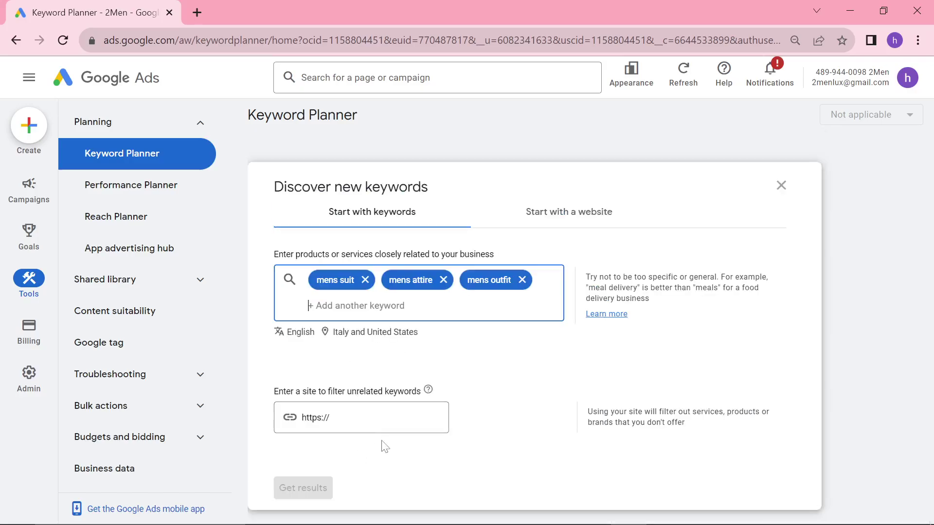
scroll(362, 372, down, 4)
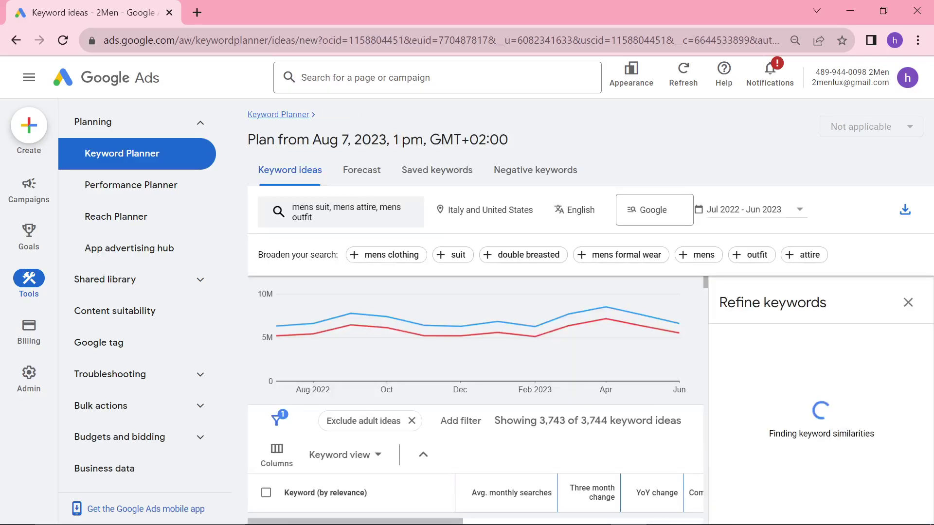
scroll(539, 404, down, 3)
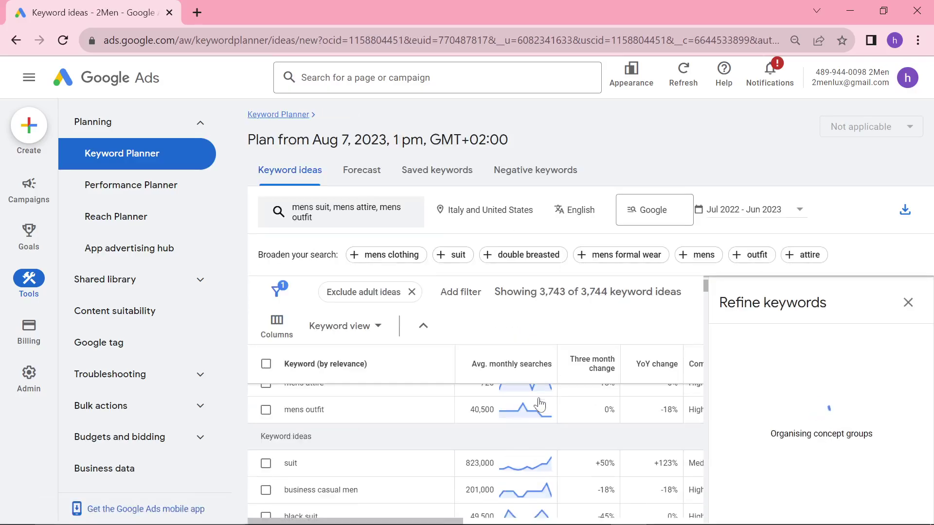
scroll(467, 438, down, 2)
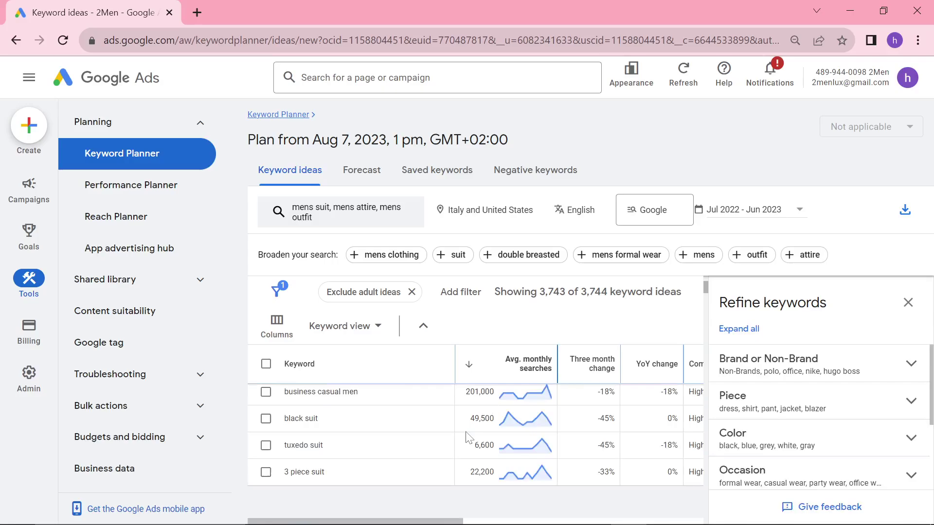
scroll(465, 443, down, 3)
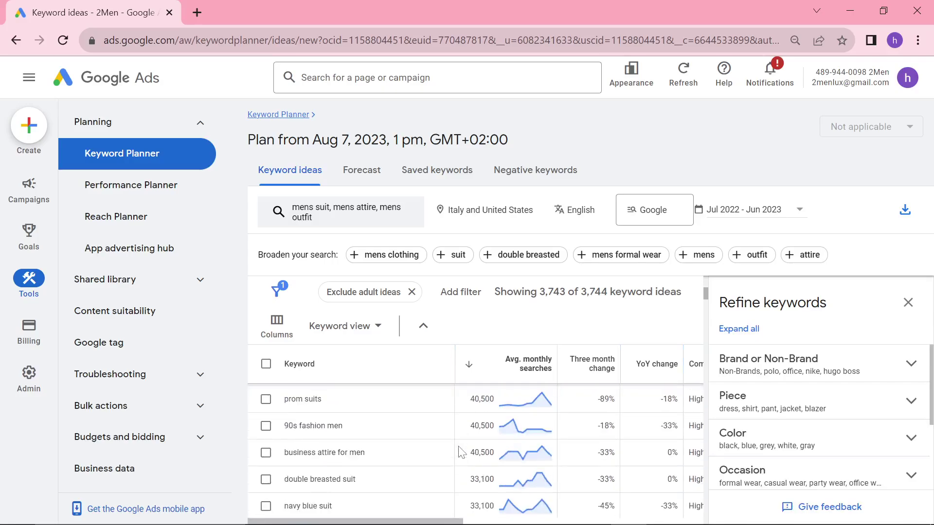
scroll(461, 452, down, 5)
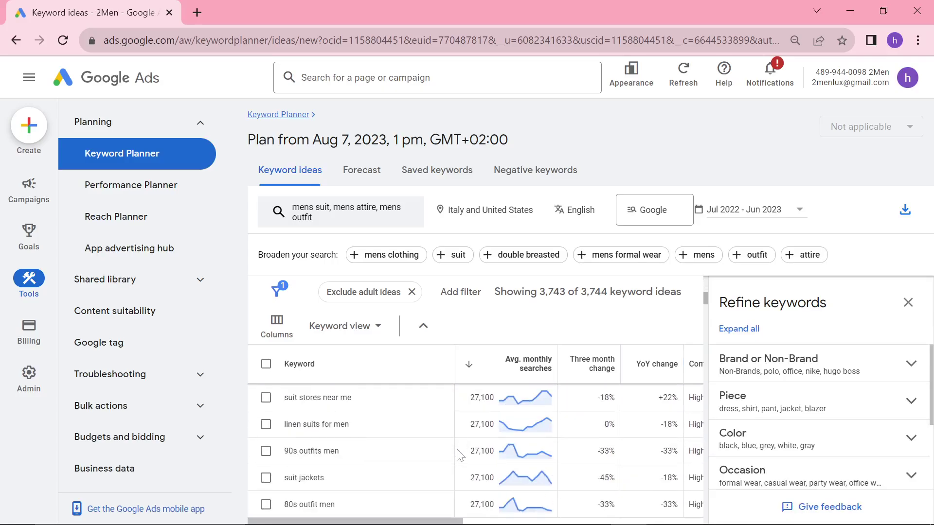
scroll(464, 460, down, 5)
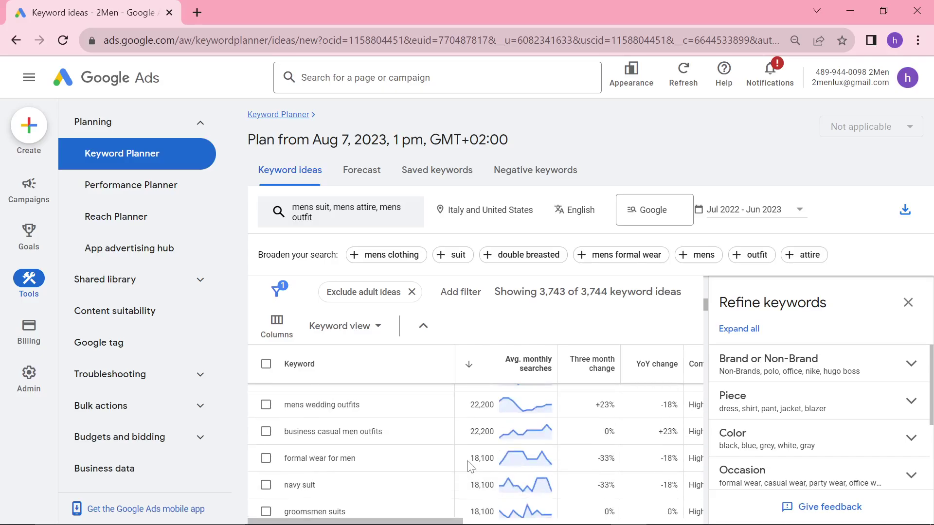
scroll(471, 469, down, 2)
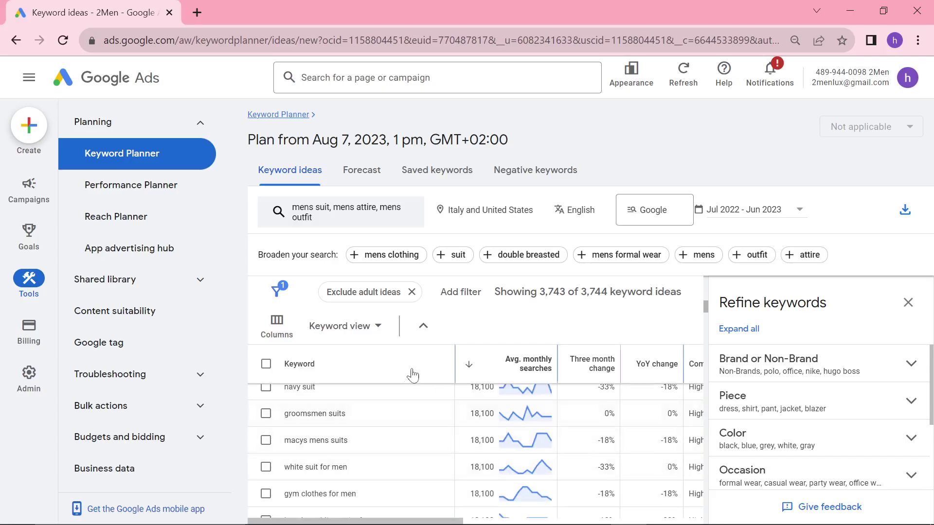
click(435, 339)
scroll(477, 458, up, 5)
scroll(476, 460, up, 5)
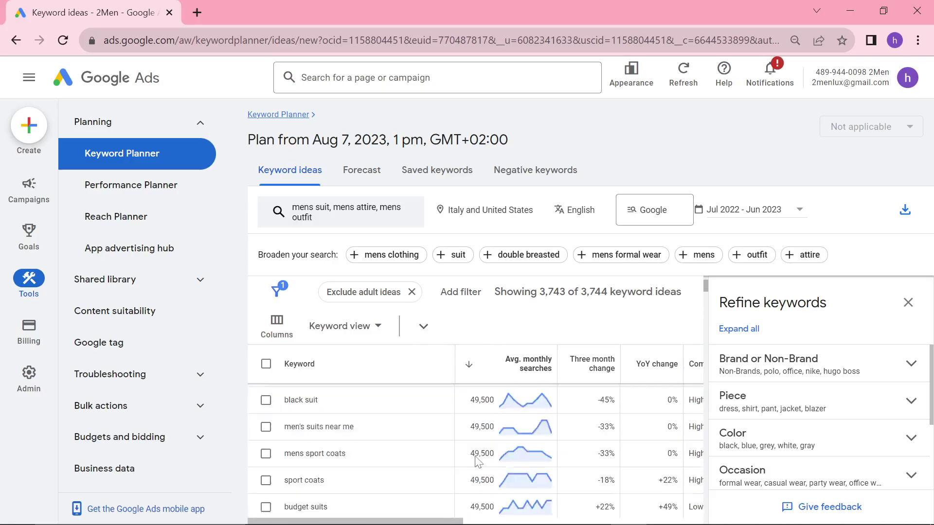
scroll(477, 465, down, 3)
scroll(476, 464, down, 3)
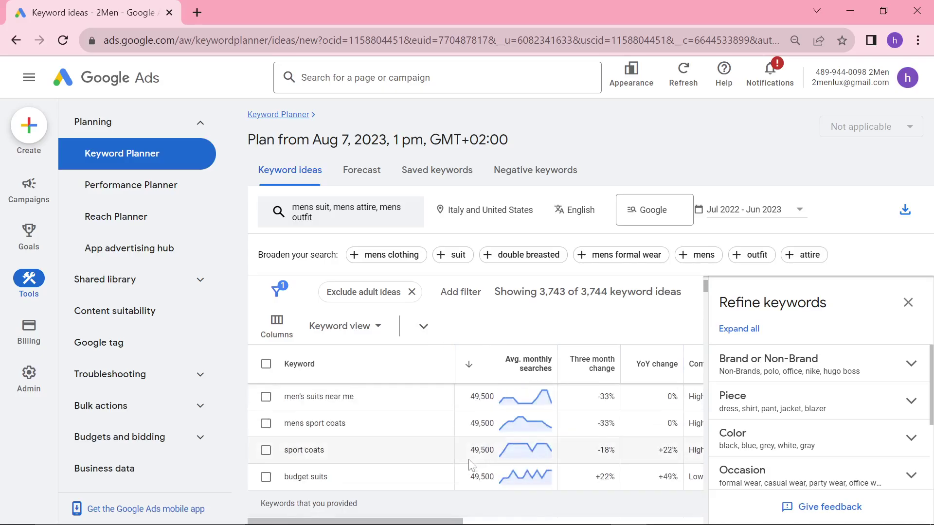
scroll(410, 488, up, 3)
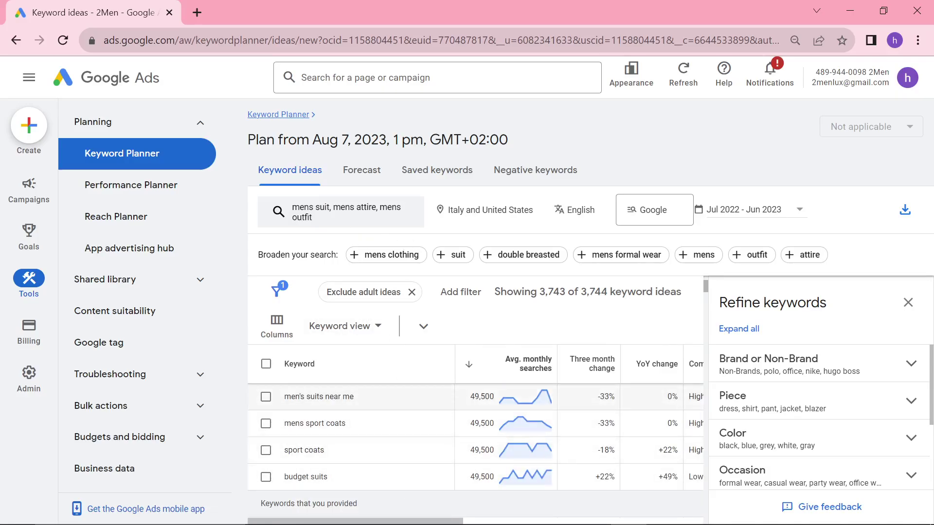
scroll(336, 438, down, 5)
scroll(340, 445, down, 6)
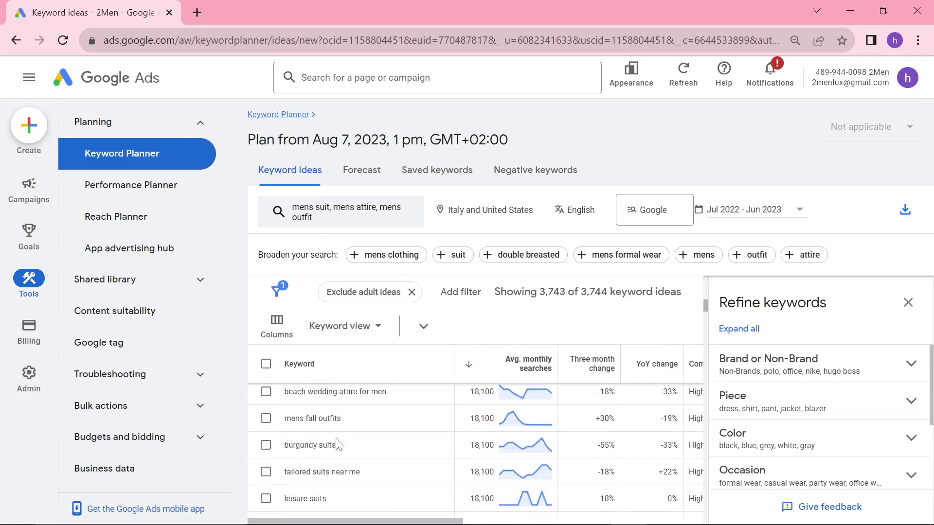
scroll(382, 470, up, 3)
scroll(382, 469, up, 10)
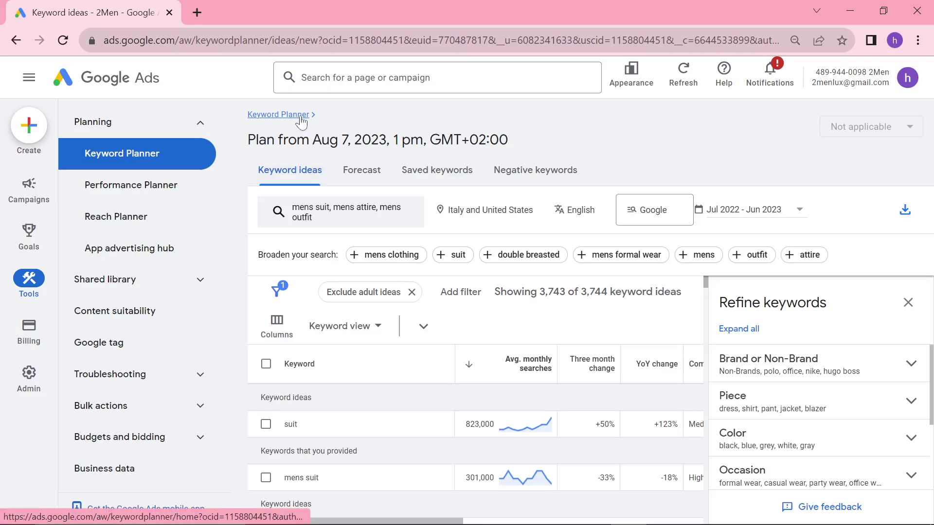
click(389, 219)
click(545, 216)
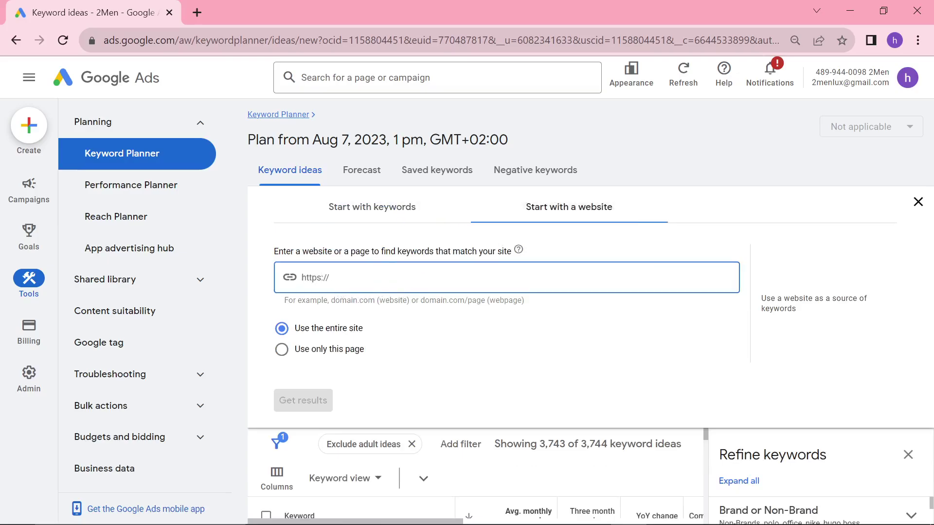
click(386, 216)
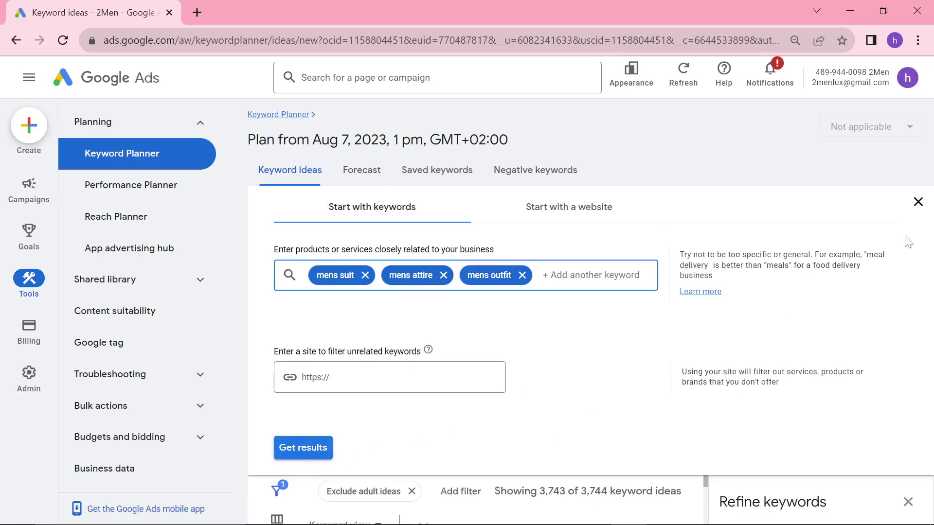
click(324, 450)
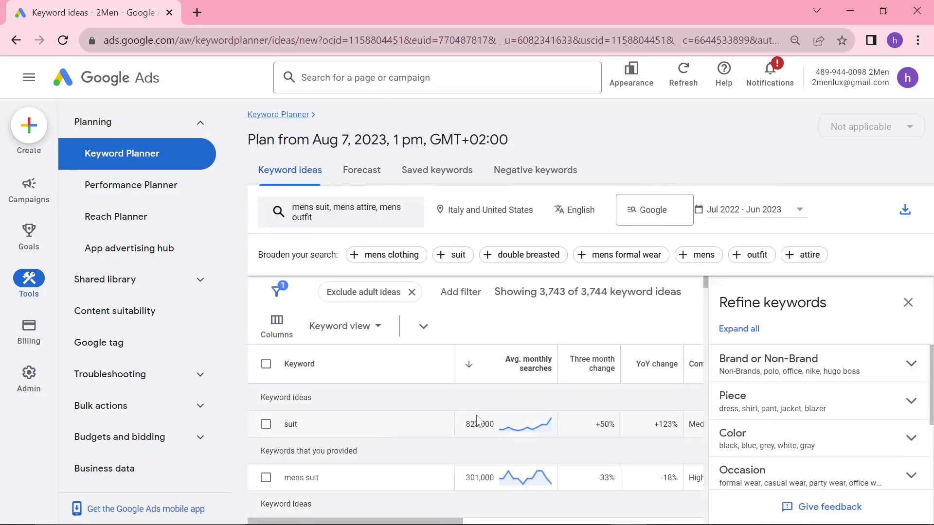
Download the keyword ideas as a .csv file and switch over to the ChatGPT window
click(266, 364)
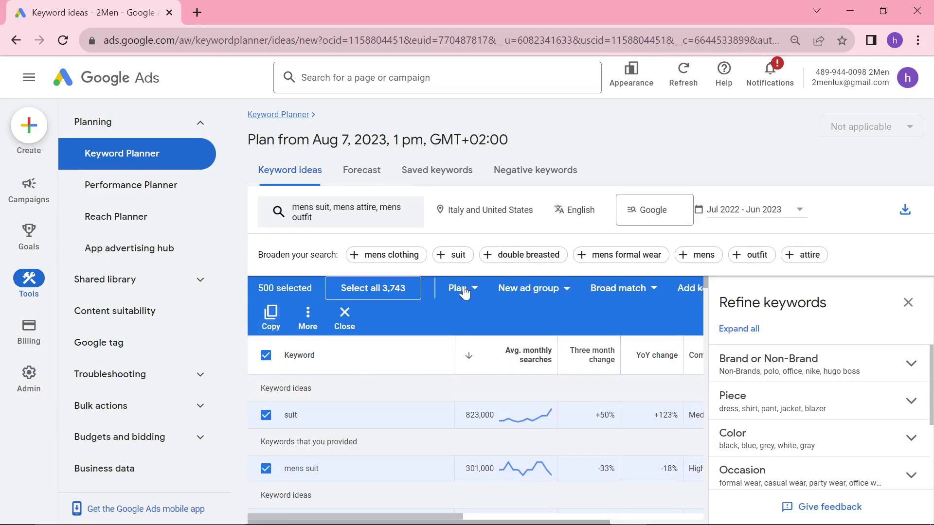
click(266, 355)
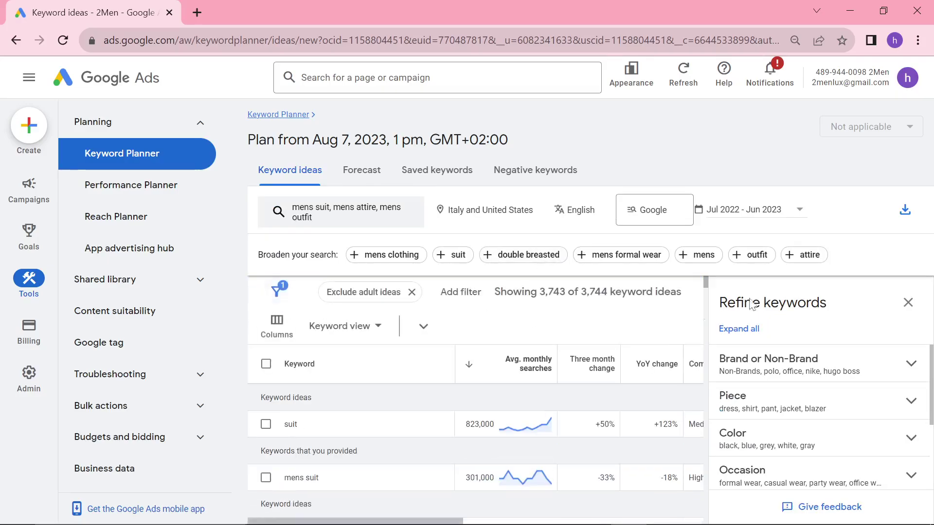
click(902, 211)
click(861, 235)
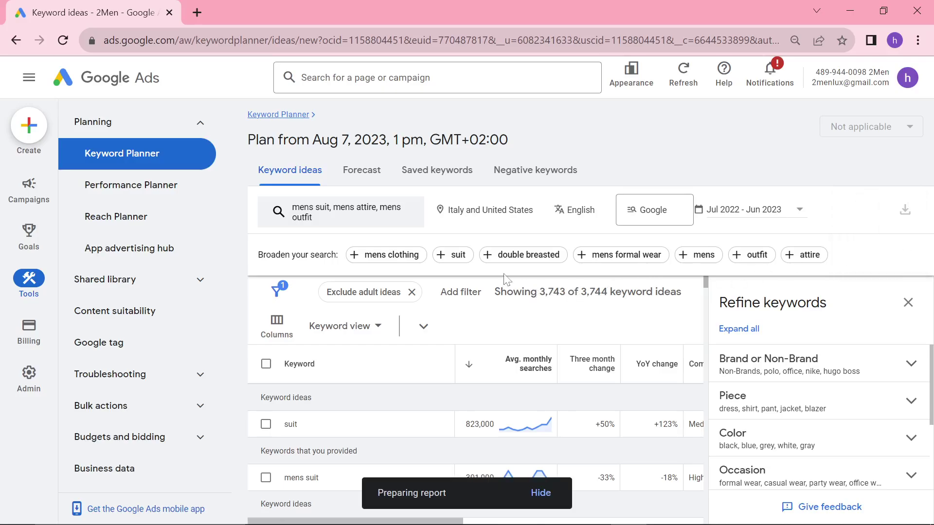
key(alt+Tab)
key(Escape)
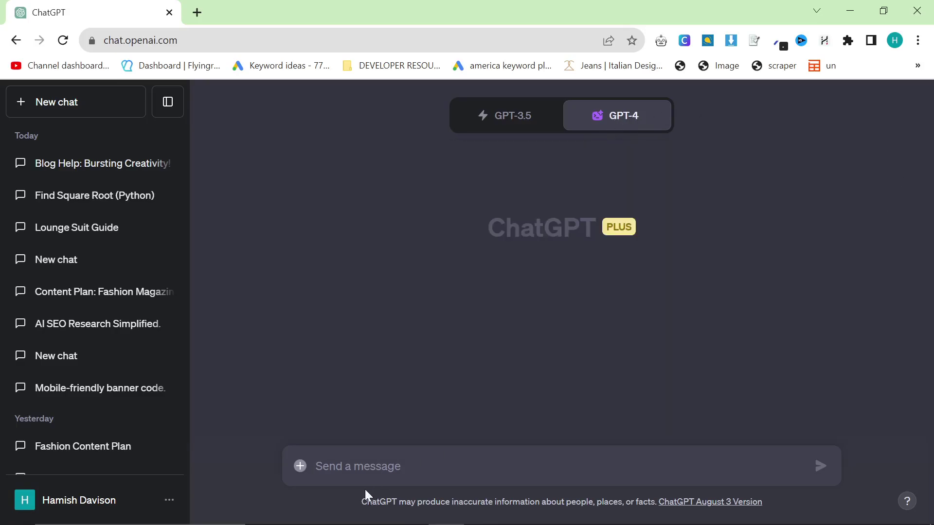
Paste the 50-keyword fashion-magazine content-plan prompt with the keyword stats sample and review it
key(ctrl+v)
scroll(554, 396, up, 8)
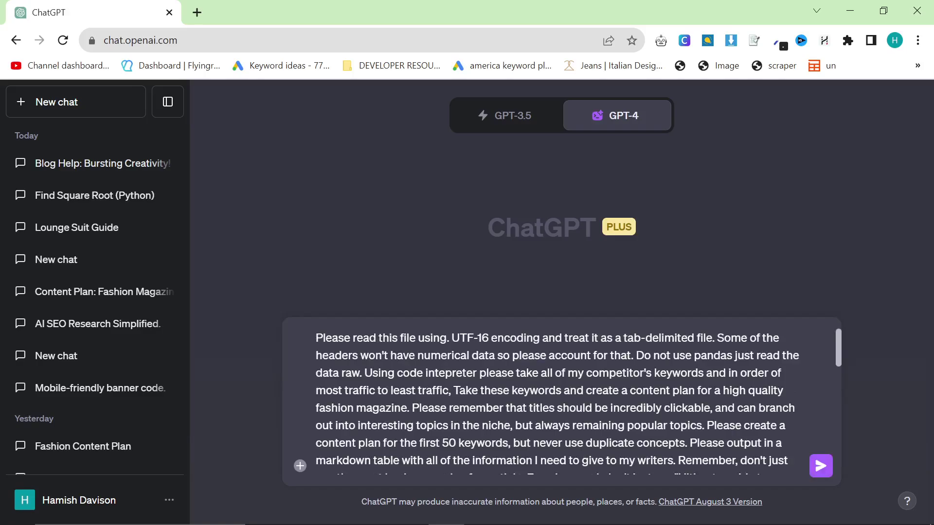
scroll(554, 396, down, 6)
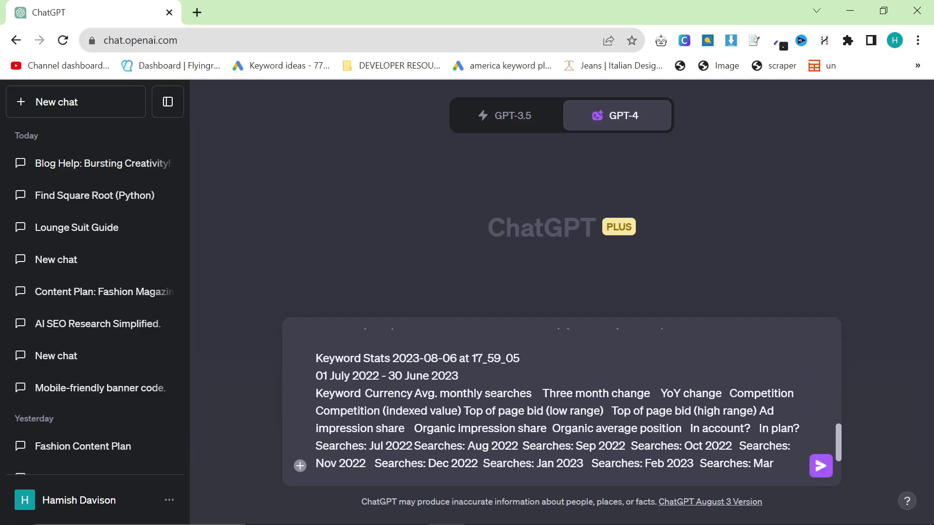
drag(315, 358, 570, 414)
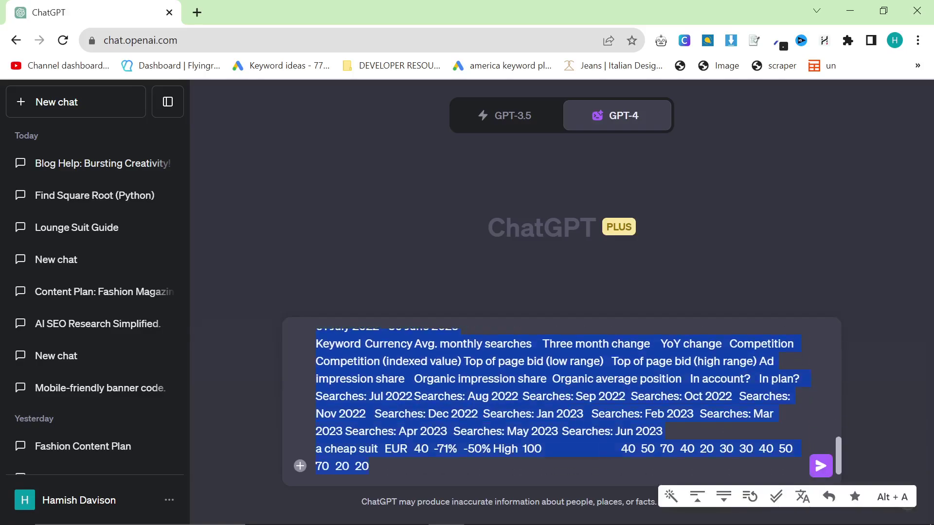
scroll(555, 396, up, 2)
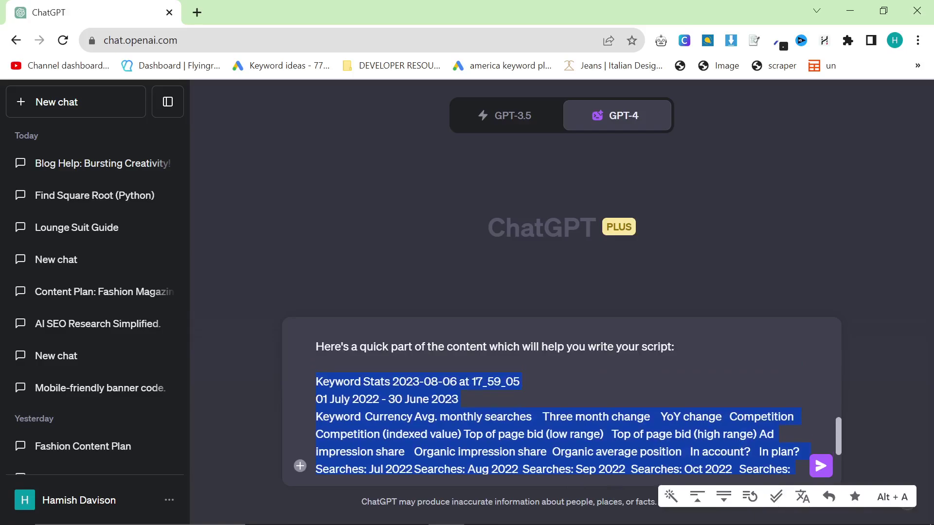
click(458, 399)
scroll(555, 399, up, 5)
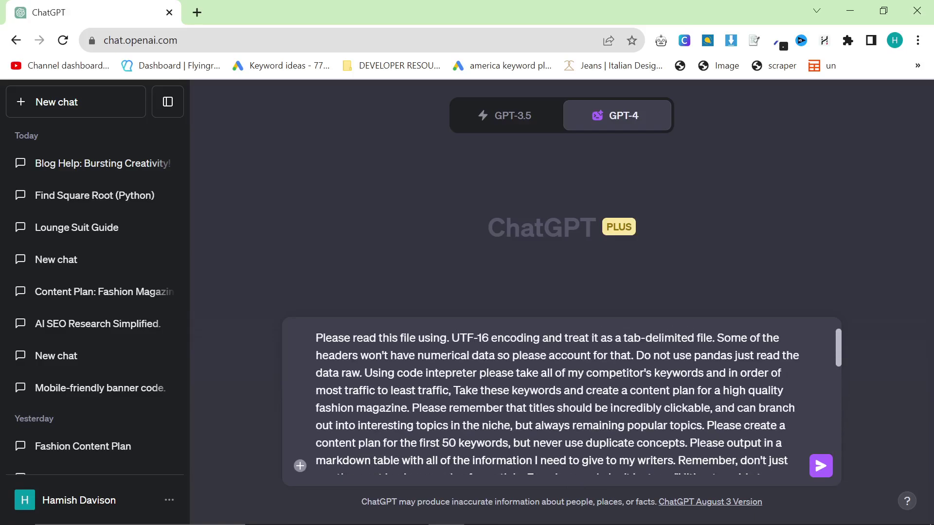
scroll(555, 399, down, 3)
scroll(554, 398, up, 2)
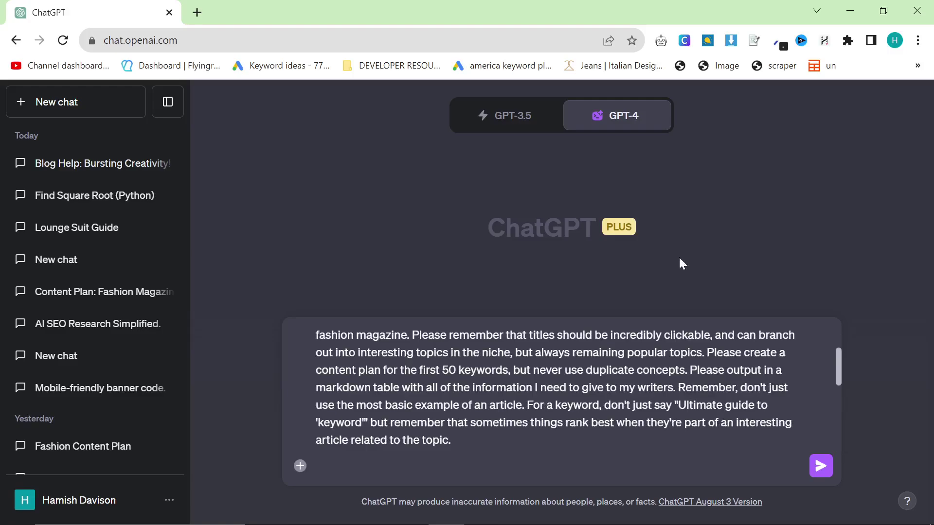
scroll(772, 313, up, 2)
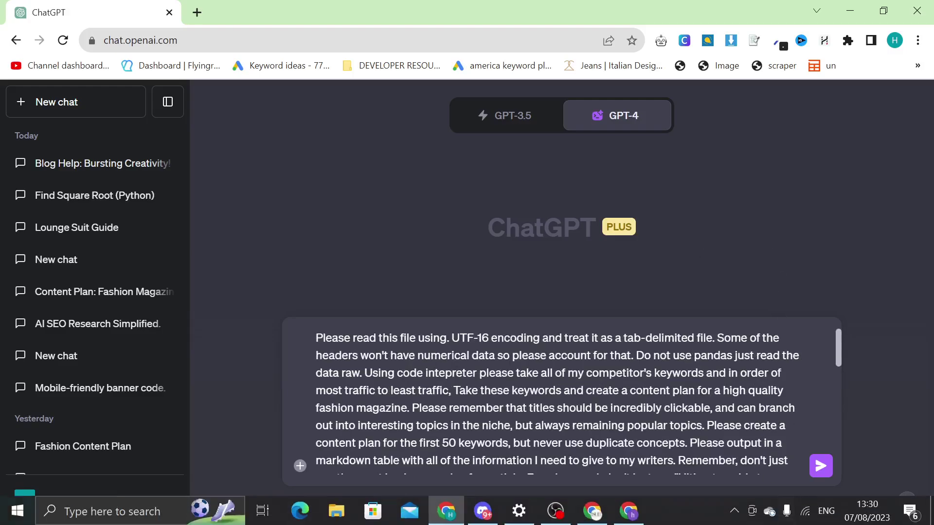
scroll(554, 399, down, 2)
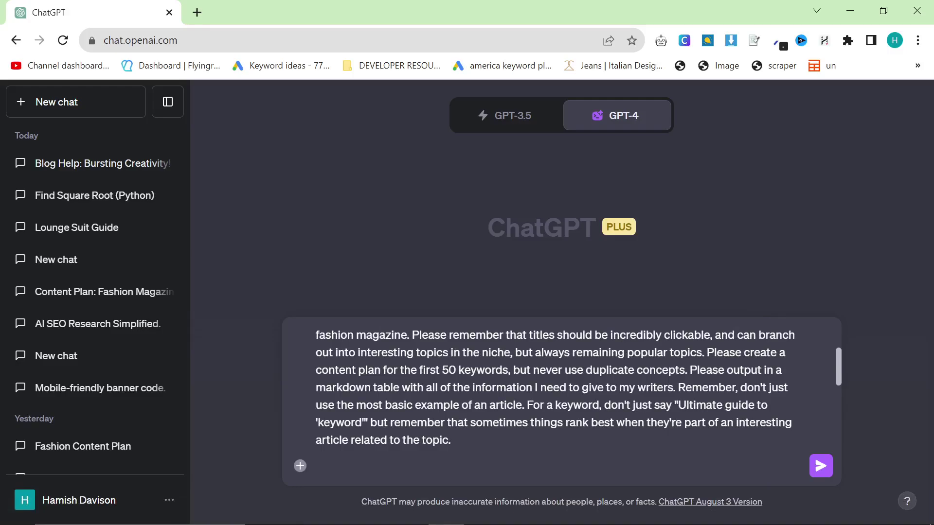
scroll(554, 399, down, 8)
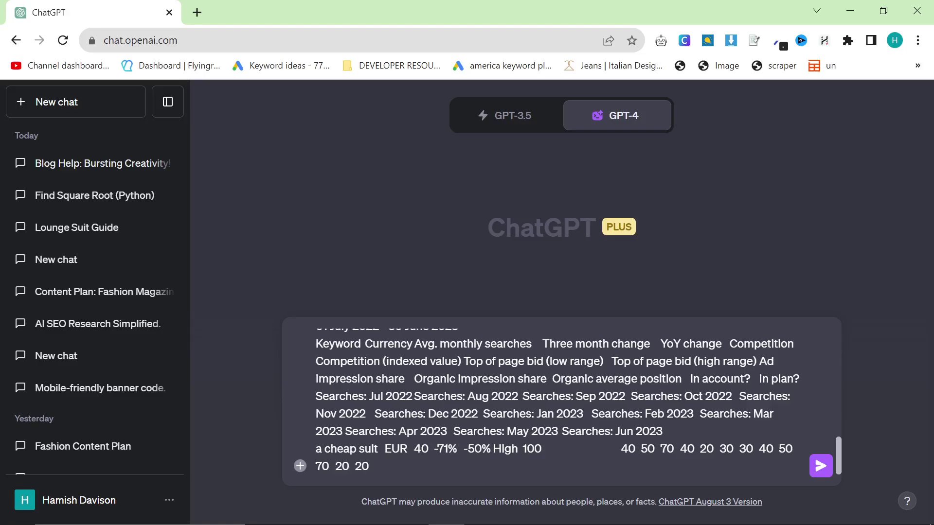
scroll(554, 398, up, 10)
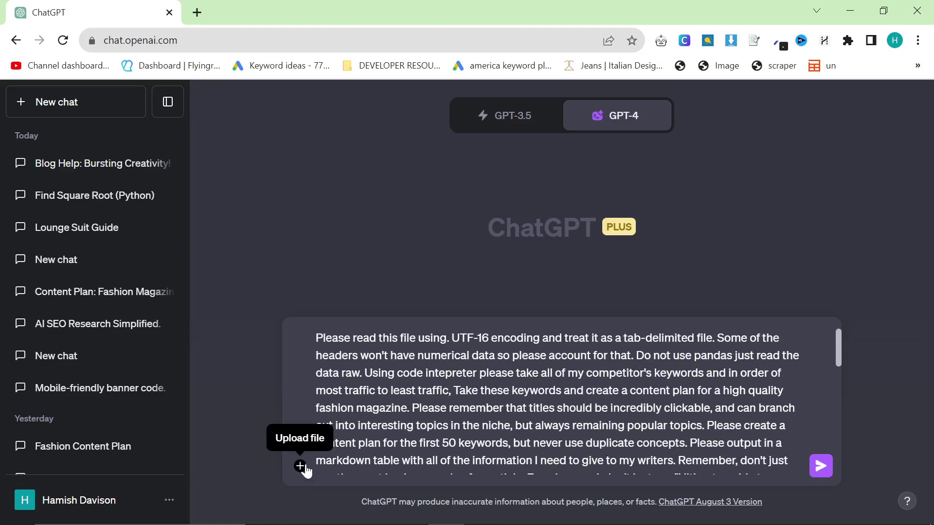
Attach Keyword Stats 2023-08-07 at 13_27_58.csv from Downloads and send the content-plan prompt
click(300, 467)
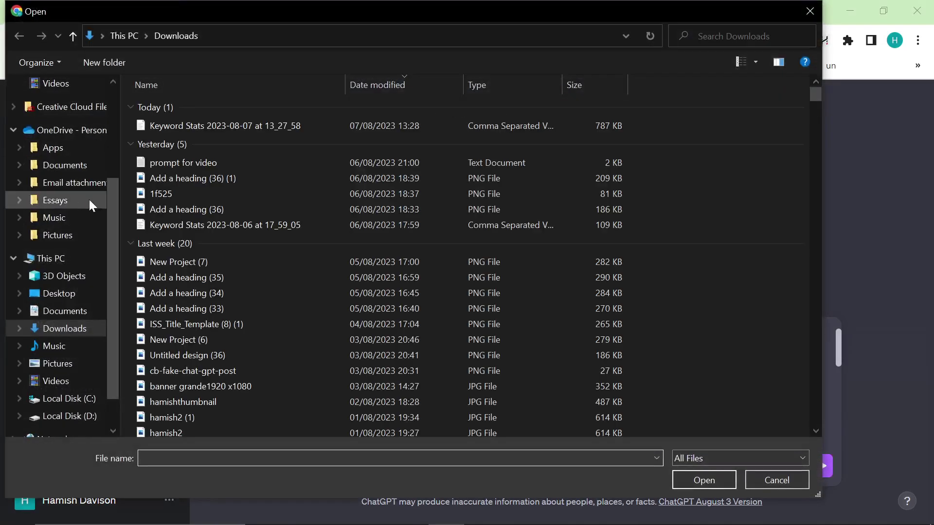
scroll(68, 108, up, 3)
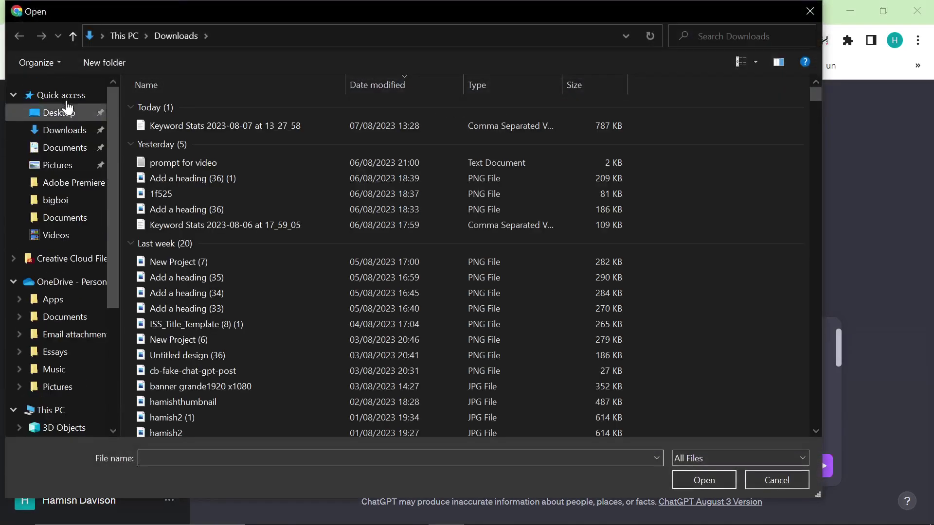
double_click(171, 127)
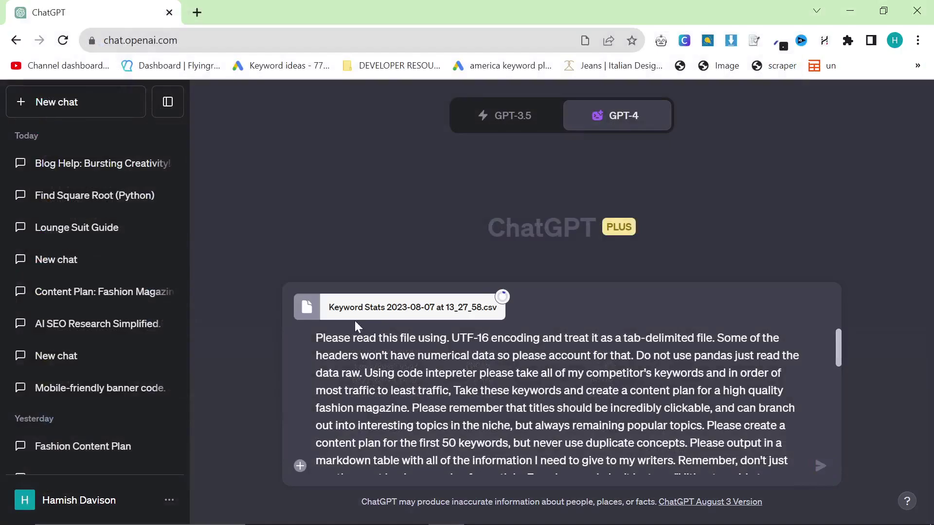
scroll(559, 404, down, 5)
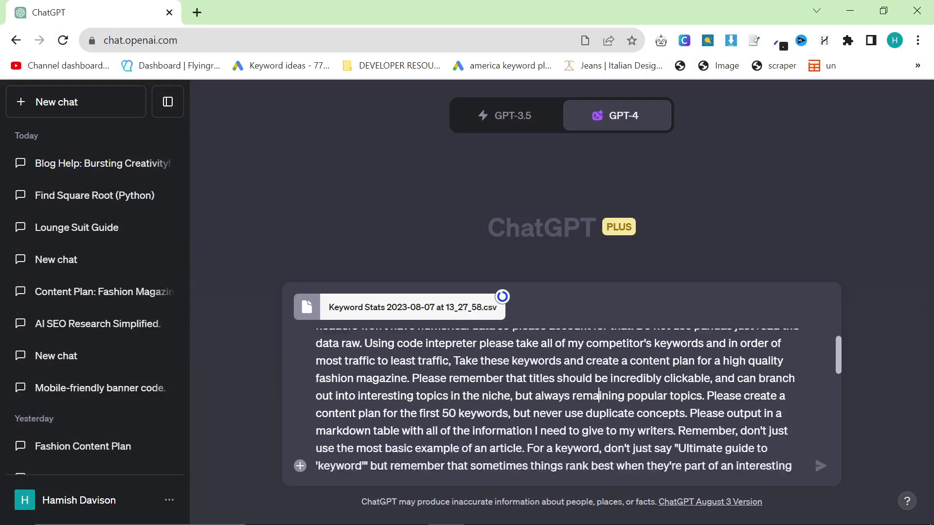
key(Return)
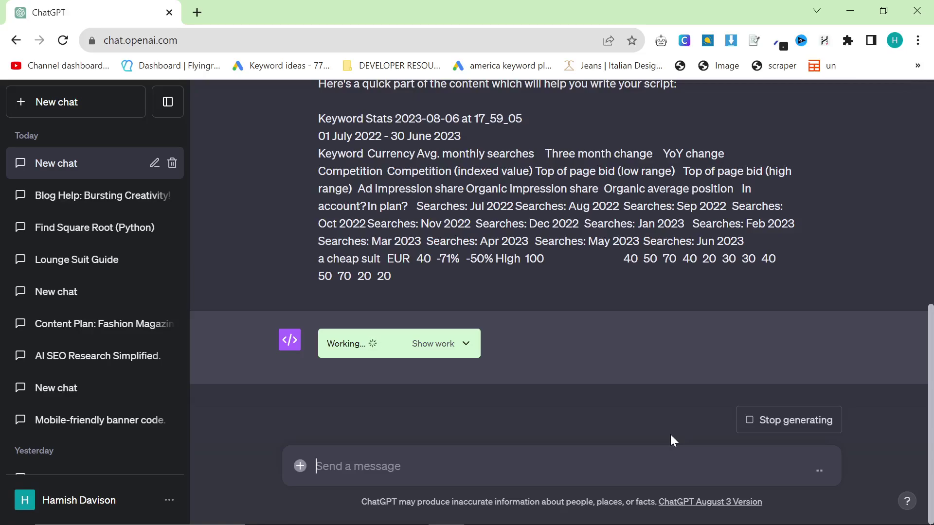
Switch to the 2men.it window and open the lounge suit dress code journal article
key(alt+Tab)
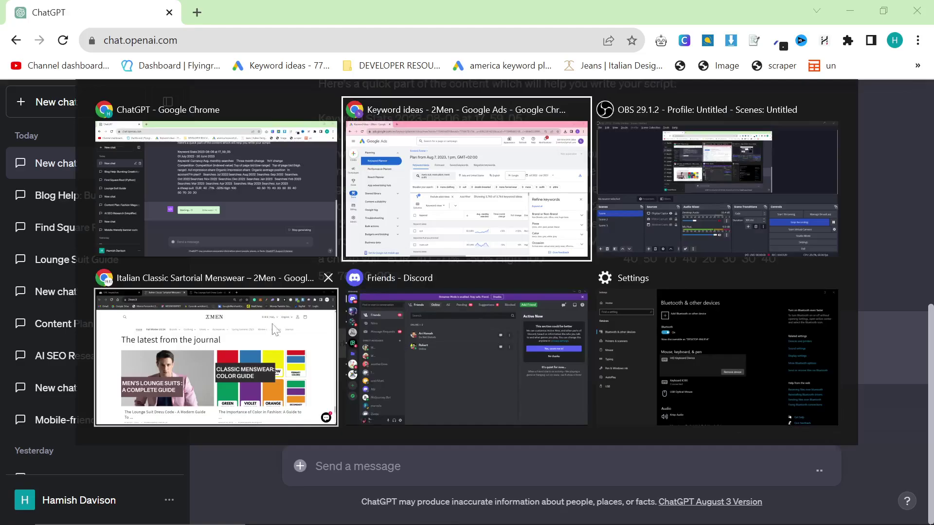
click(263, 332)
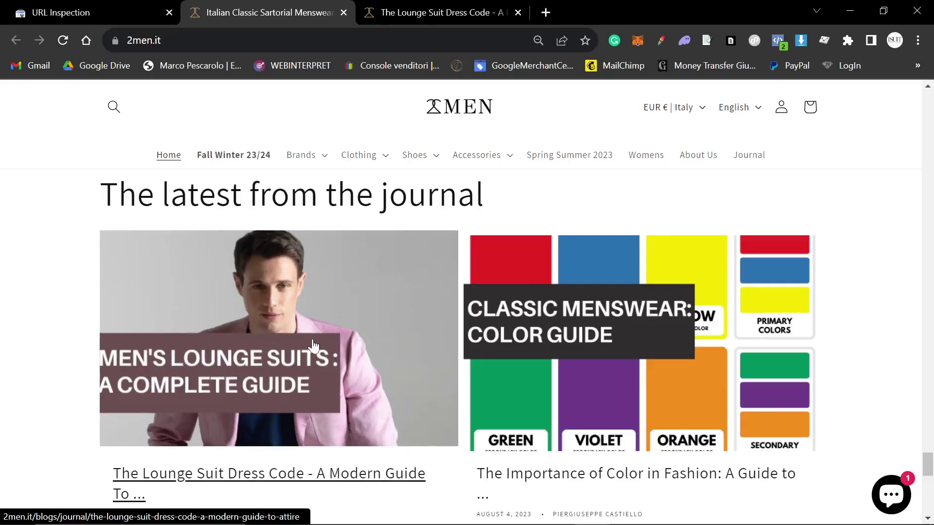
click(244, 301)
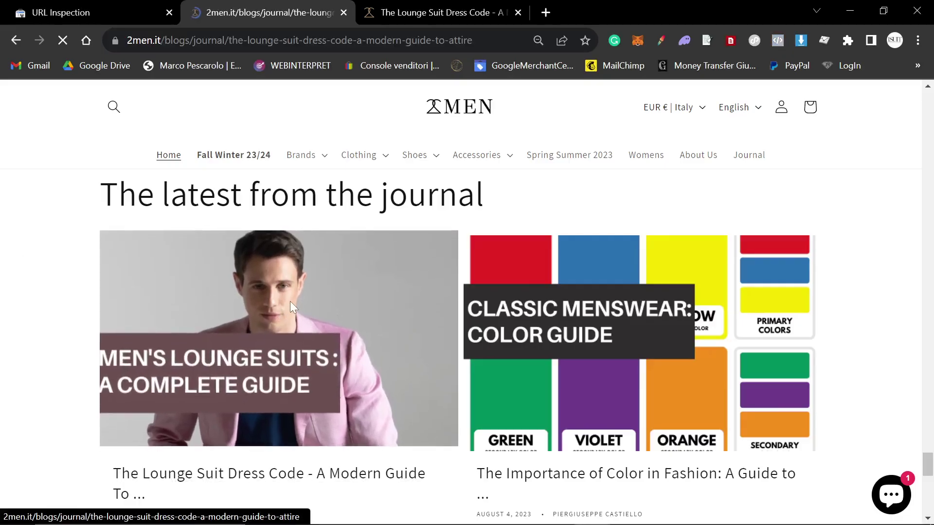
scroll(319, 336, down, 10)
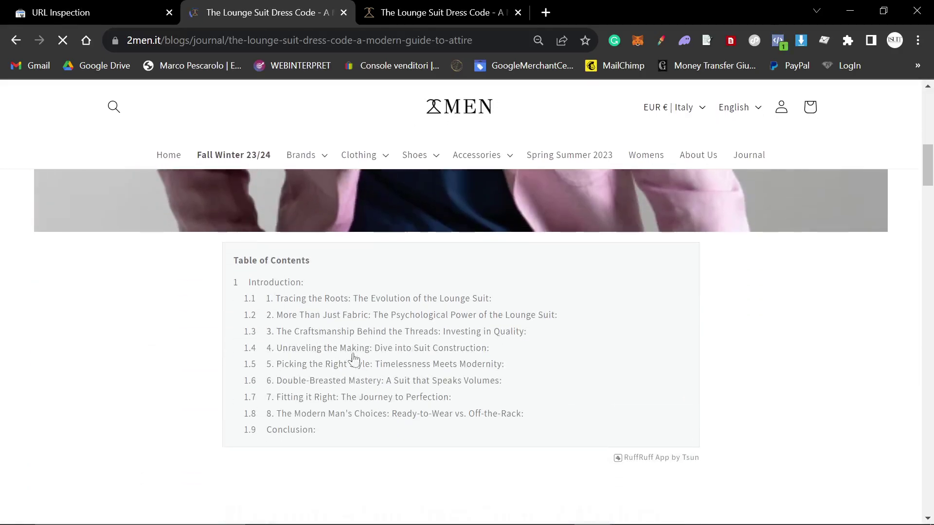
scroll(592, 427, down, 3)
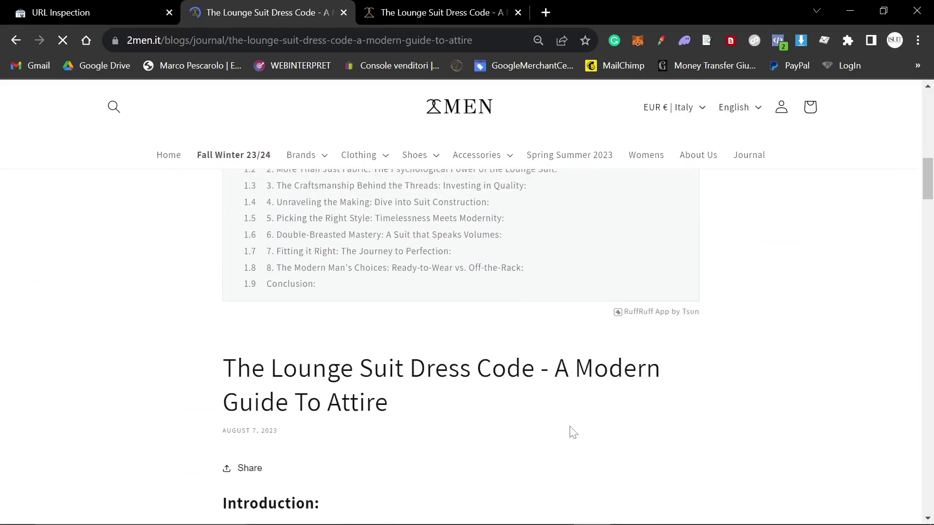
scroll(596, 434, down, 3)
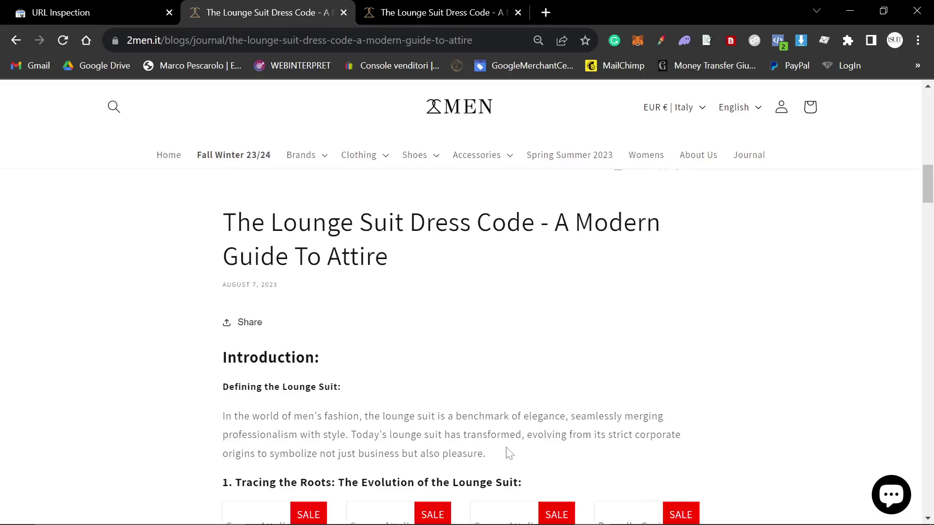
Read through the article, highlighting its title and selecting its web address
drag(219, 235, 494, 264)
click(440, 267)
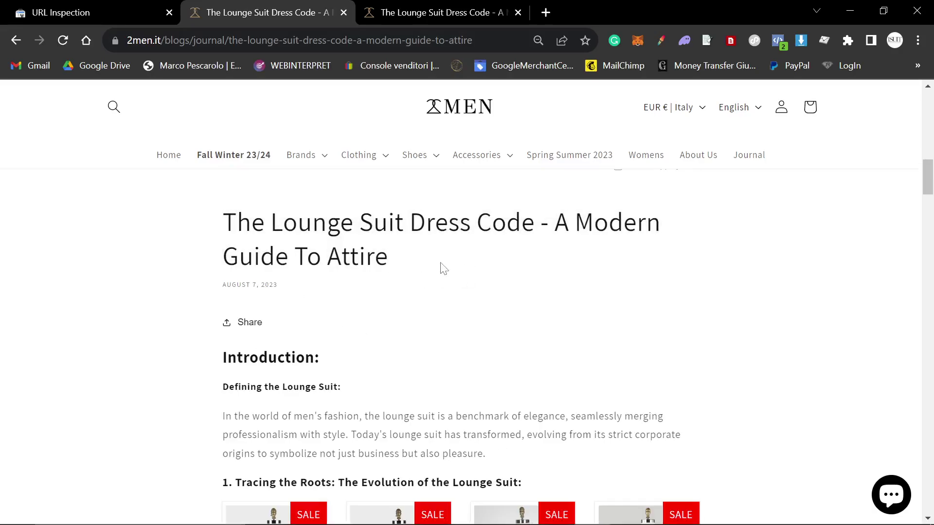
scroll(453, 279, down, 6)
scroll(460, 304, down, 20)
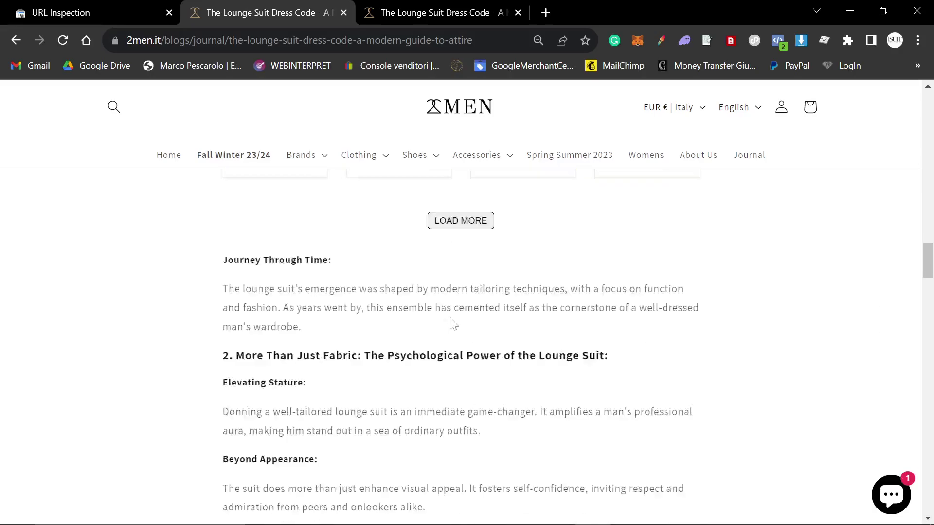
scroll(462, 381, down, 3)
click(291, 40)
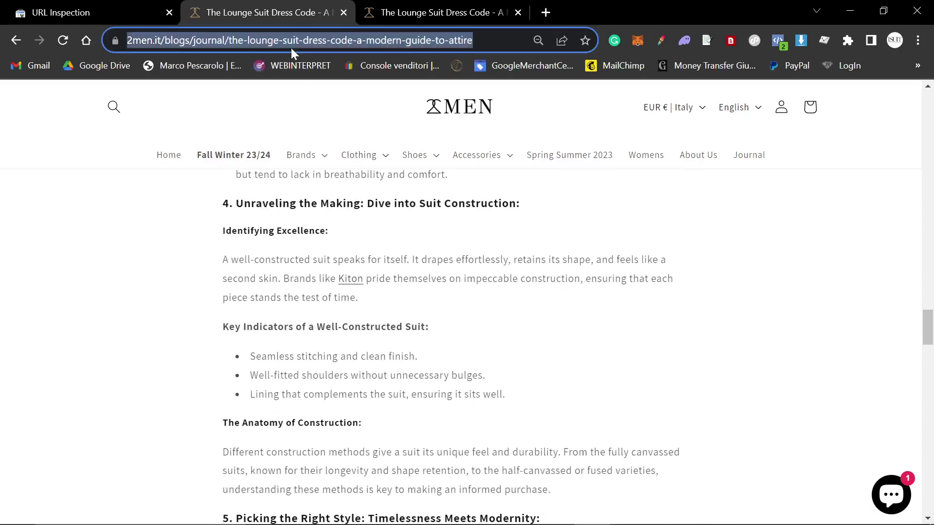
scroll(506, 390, up, 18)
scroll(507, 393, down, 15)
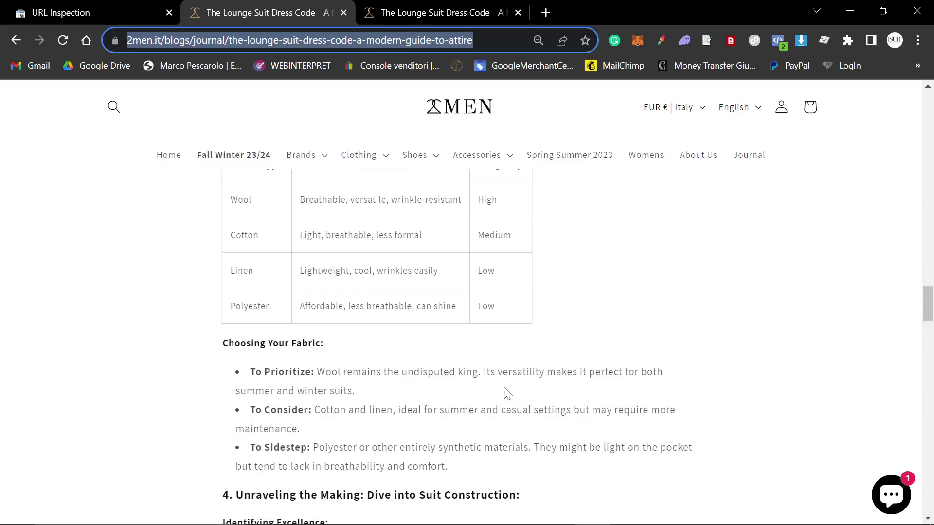
key(alt+Tab)
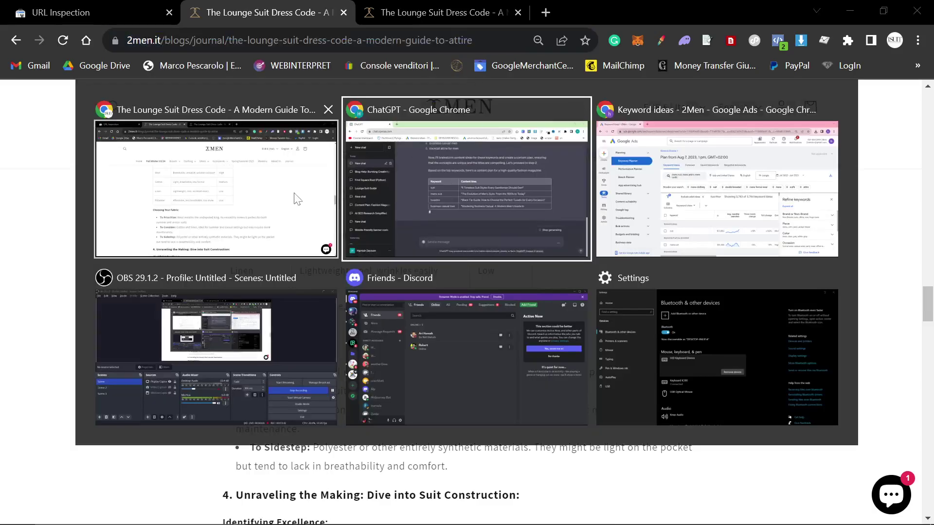
Load youtube.com/c/incomestreamsurfers in a new tab and scroll through the channel's latest videos
key(ctrl+t)
text(yo)
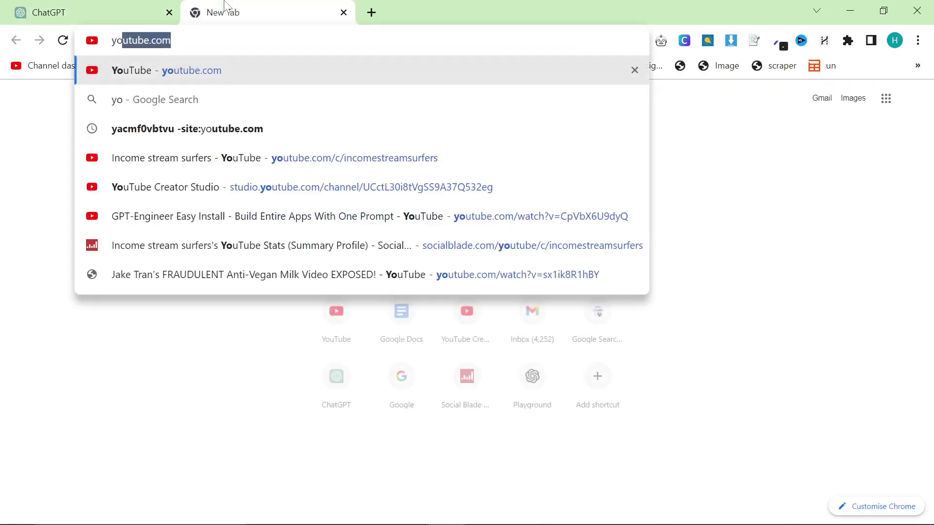
text(utube.com/c/)
key(Return)
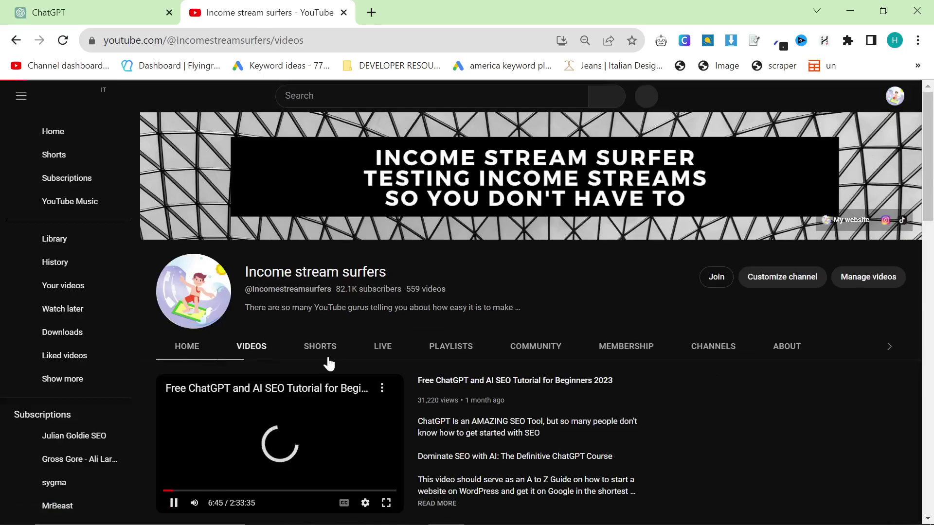
scroll(348, 362, down, 10)
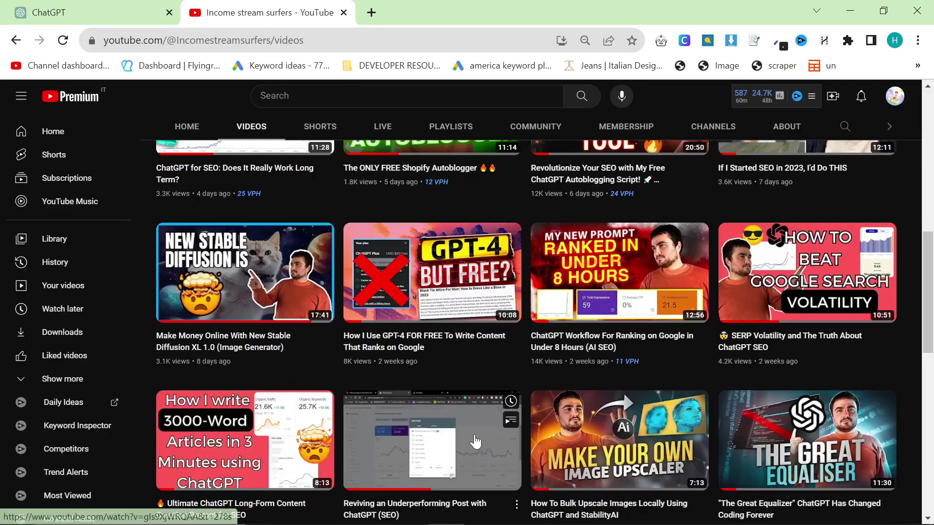
scroll(777, 274, down, 10)
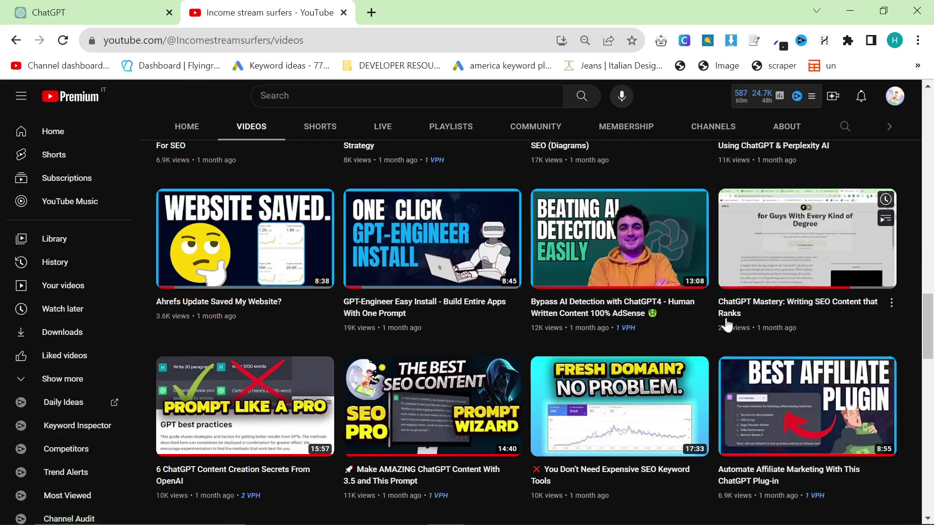
scroll(726, 325, up, 15)
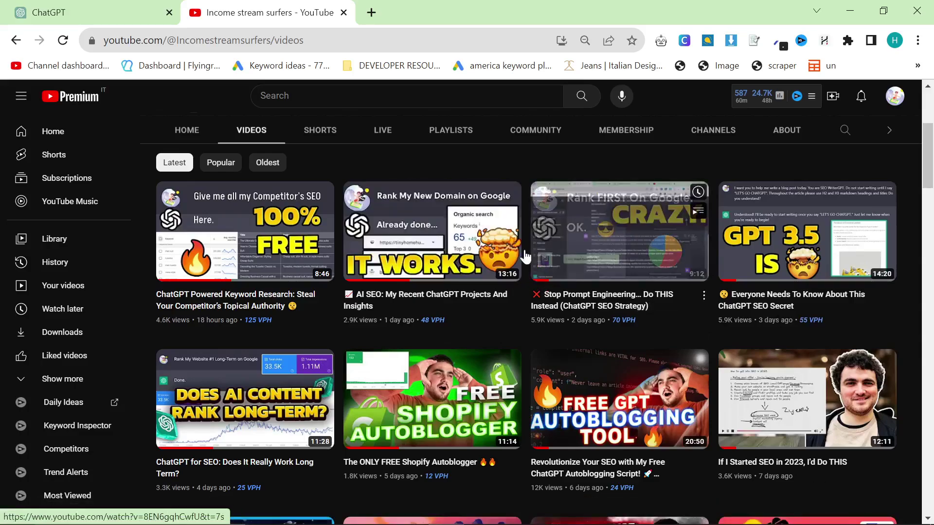
Return to the ChatGPT tab and follow the reply until the keyword-to-article-title table is complete
click(122, 6)
scroll(589, 268, up, 10)
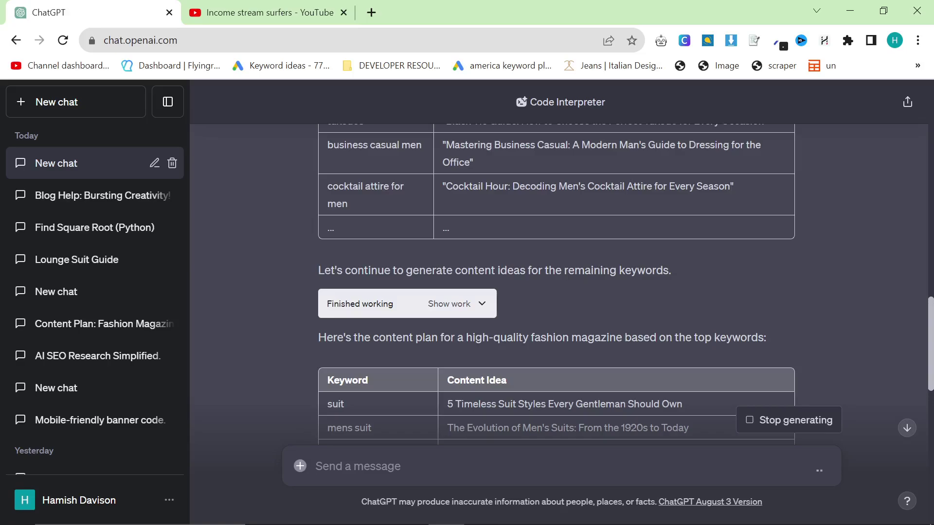
scroll(463, 351, up, 10)
scroll(463, 352, down, 4)
scroll(562, 267, down, 1)
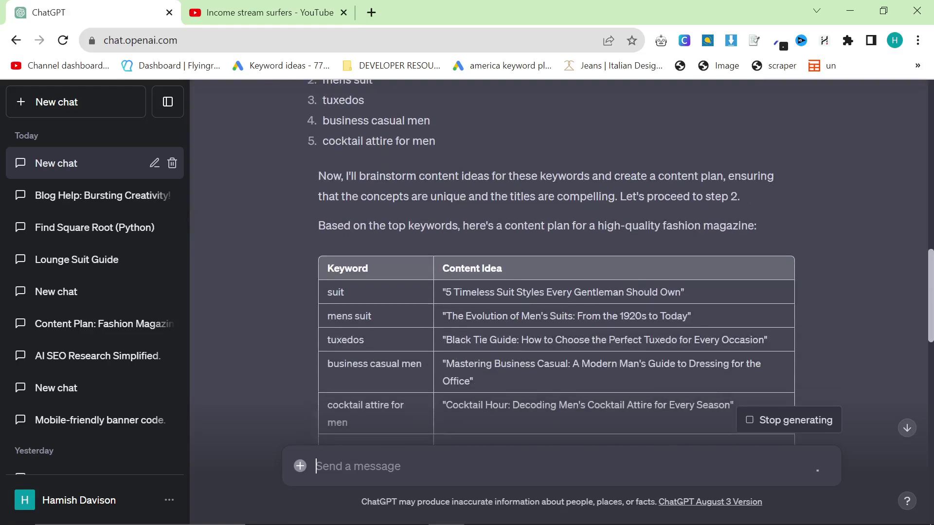
scroll(483, 363, down, 7)
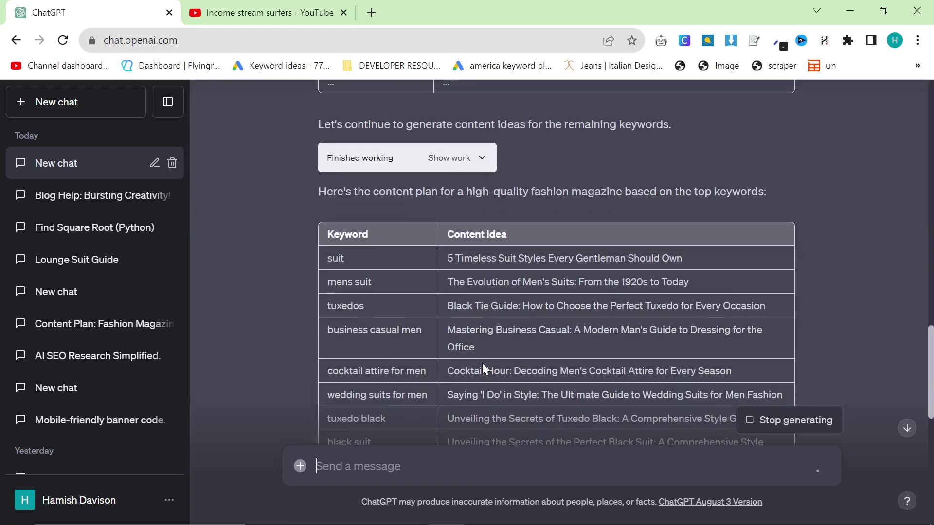
scroll(482, 363, down, 9)
scroll(484, 353, down, 2)
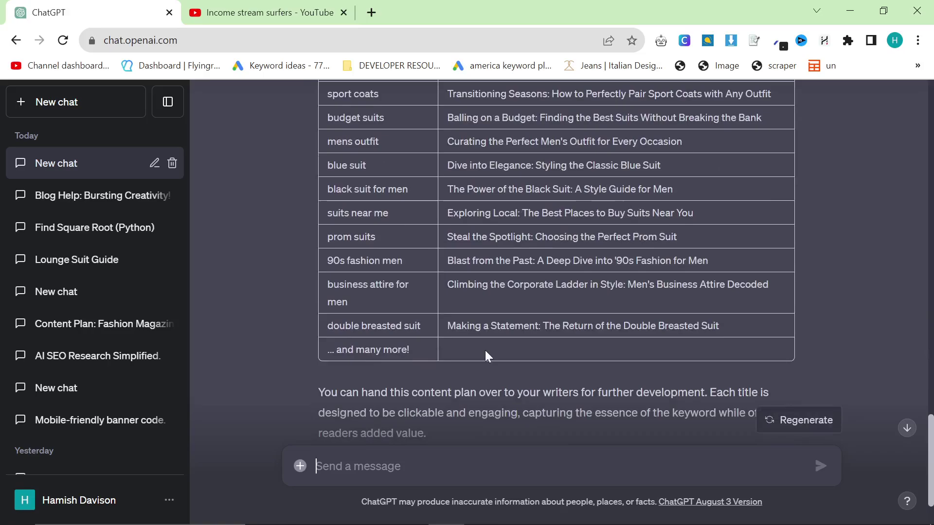
scroll(485, 350, up, 10)
scroll(515, 339, up, 2)
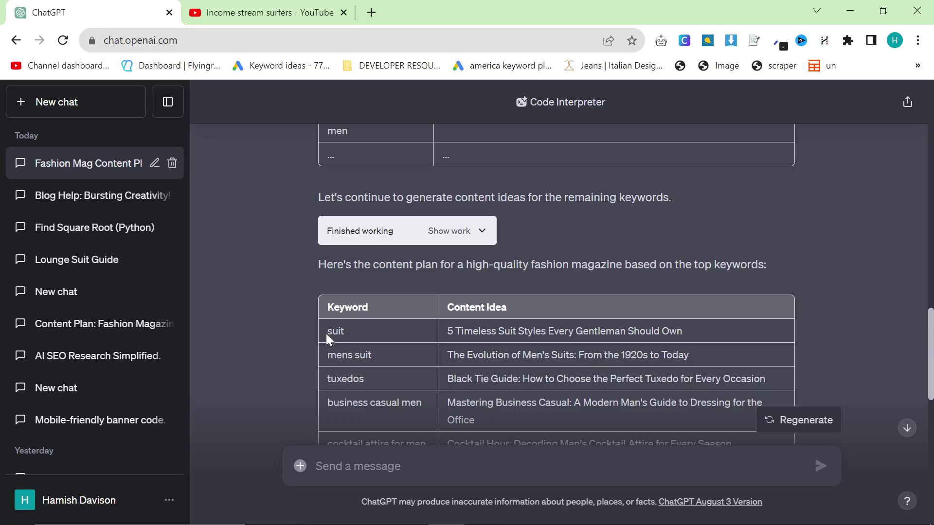
drag(447, 331, 691, 334)
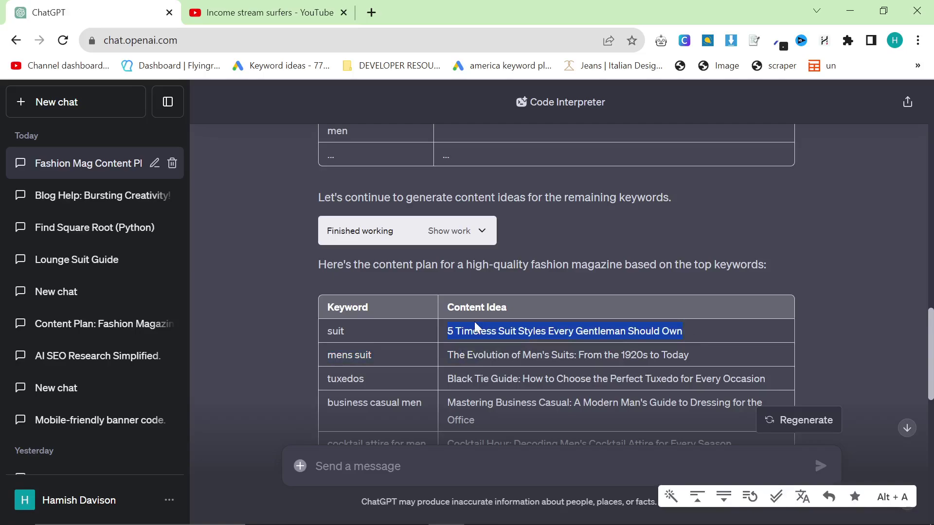
click(360, 317)
scroll(364, 314, down, 1)
drag(323, 261, 693, 291)
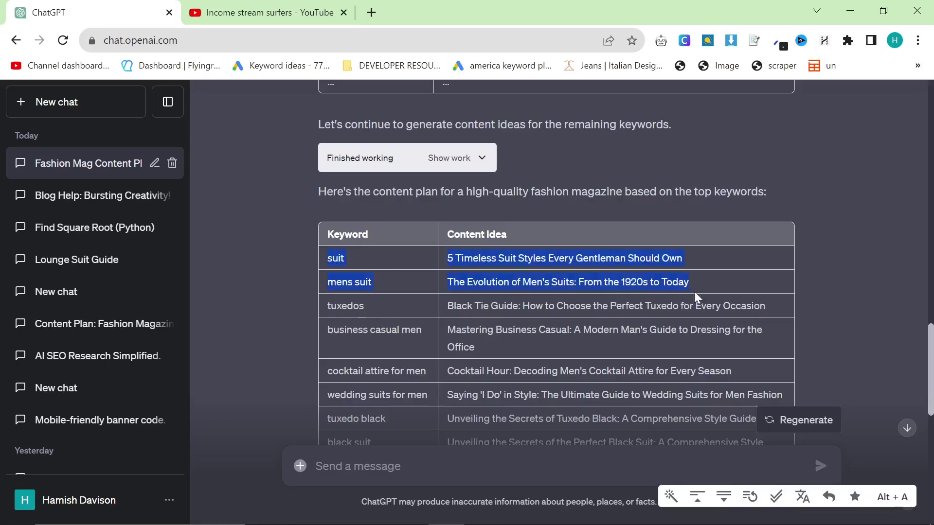
click(735, 279)
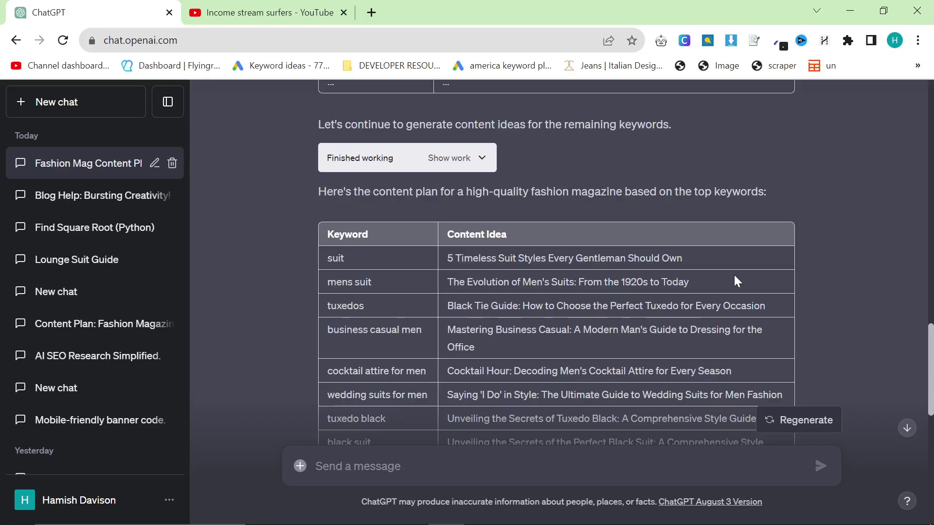
scroll(672, 318, down, 1)
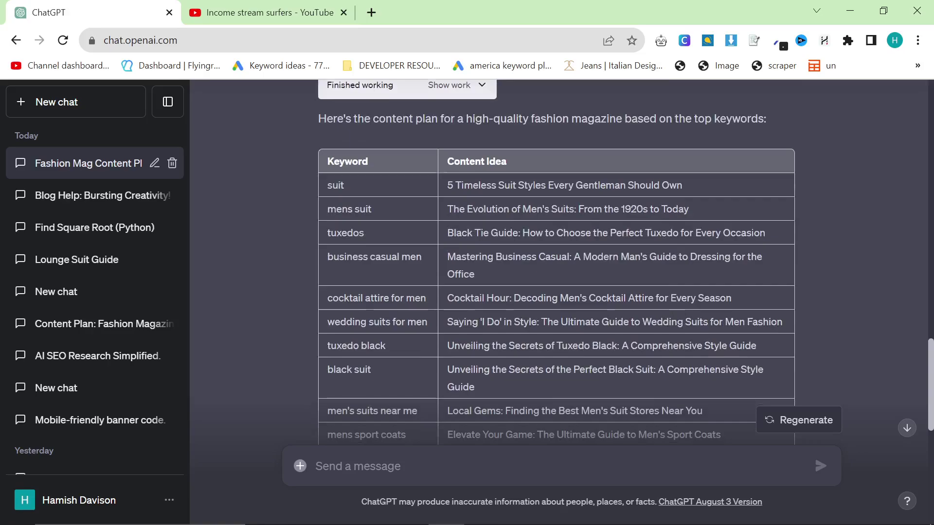
triple_click(383, 211)
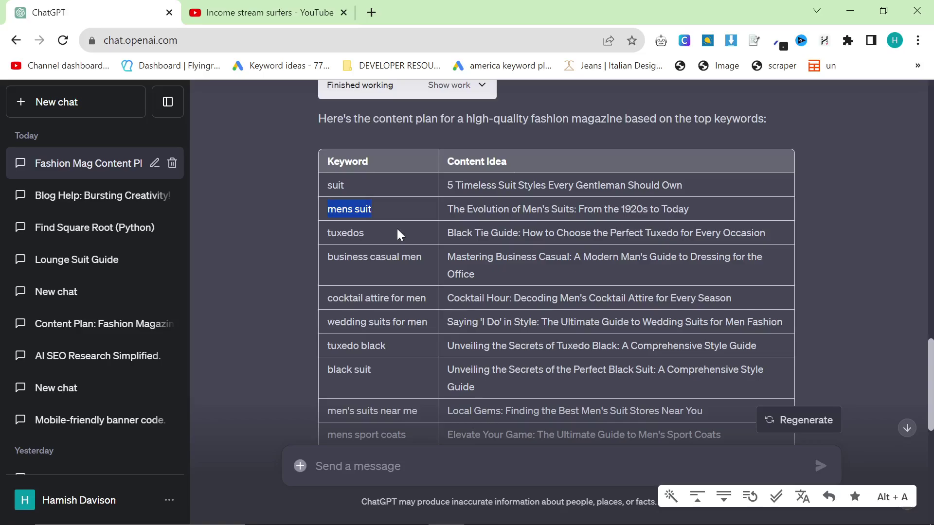
scroll(432, 301, down, 1)
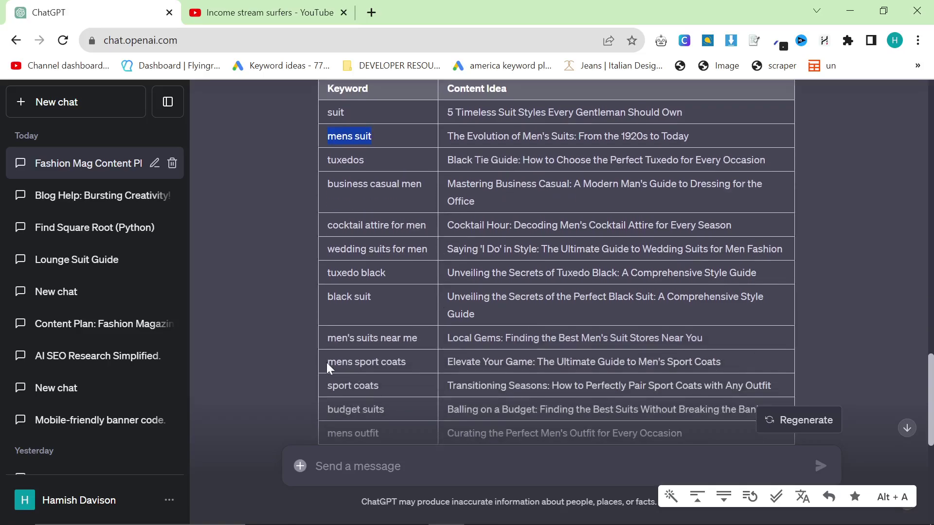
drag(325, 363, 728, 365)
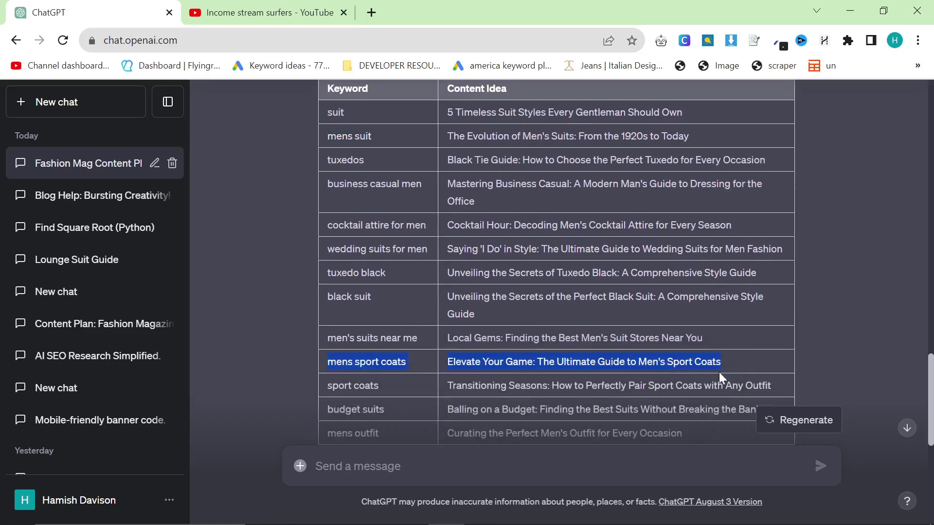
triple_click(680, 370)
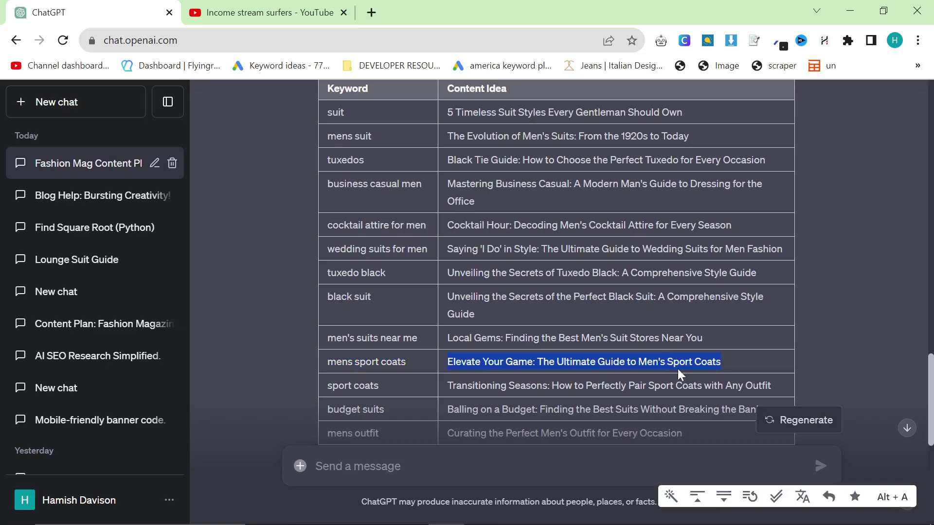
scroll(680, 374, down, 1)
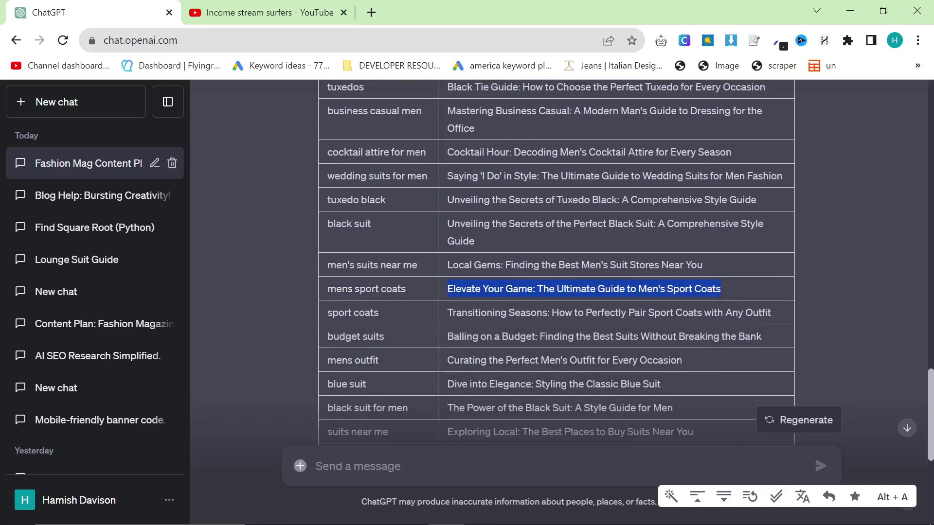
click(449, 315)
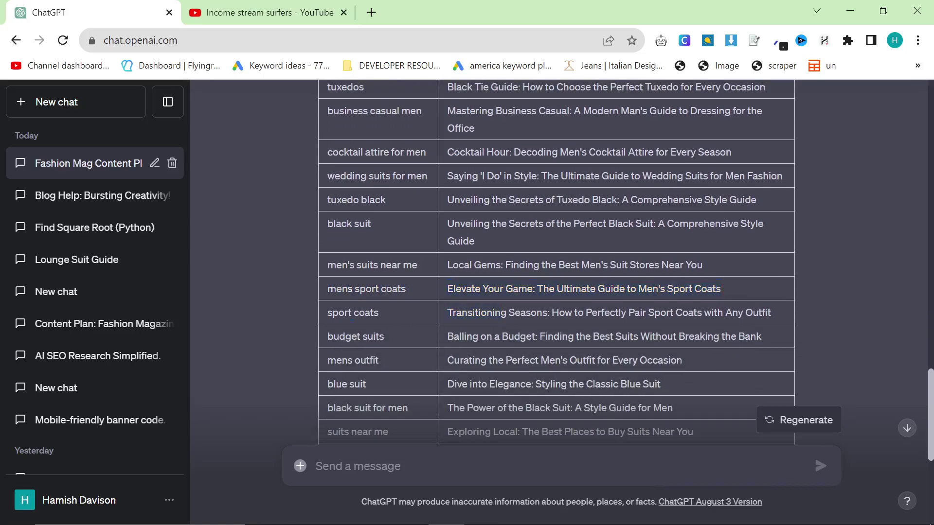
drag(444, 287, 774, 316)
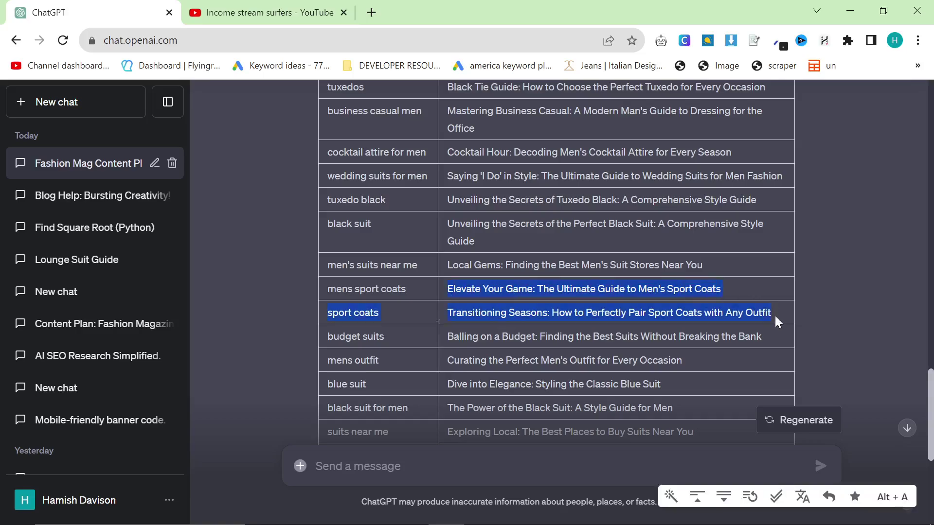
triple_click(498, 314)
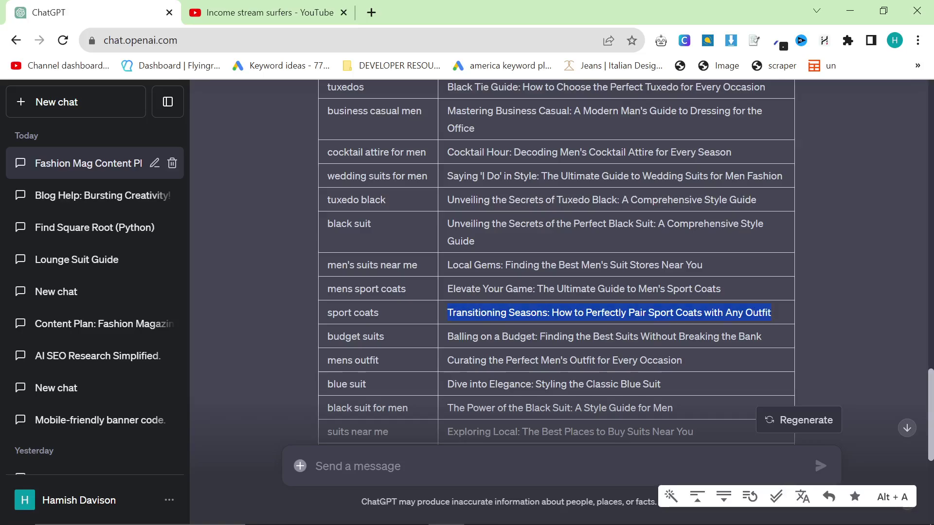
scroll(521, 316, up, 6)
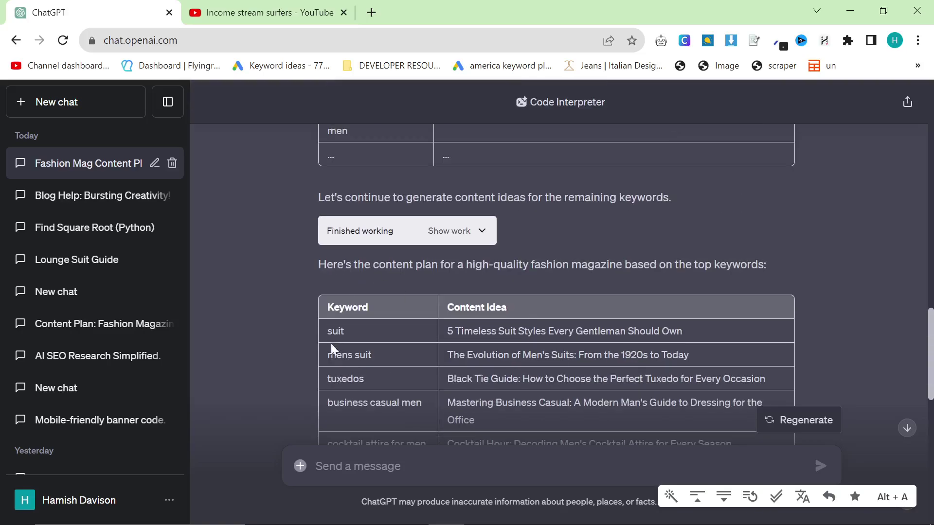
drag(330, 343, 407, 427)
scroll(416, 393, down, 8)
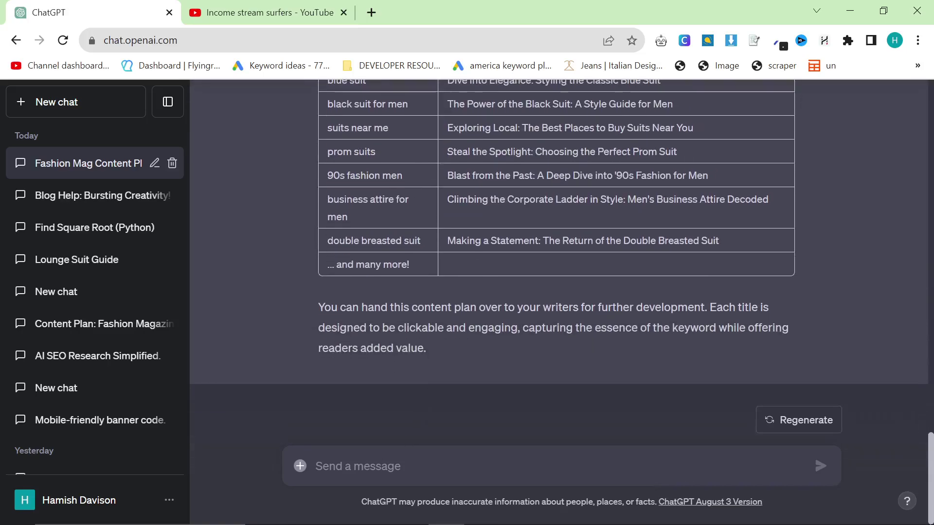
scroll(484, 389, up, 10)
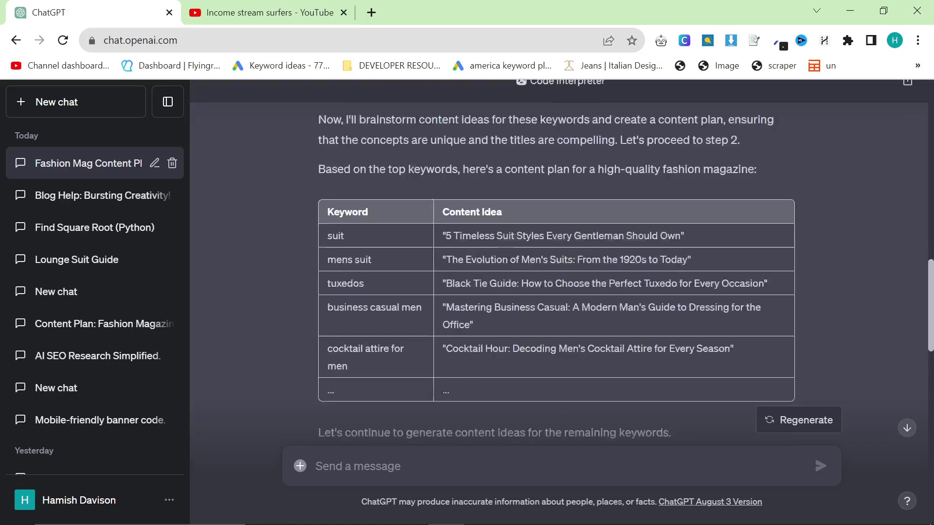
scroll(482, 384, down, 3)
text(c)
Draft and then discard a 'Give me the next 25' request in the message box
key(BackSpace)
scroll(517, 255, down, 10)
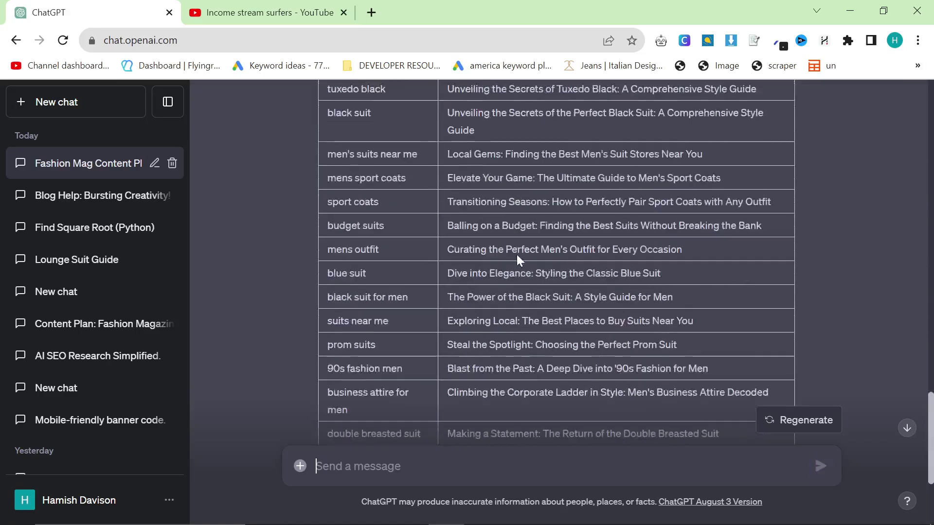
text(Give me the next 25)
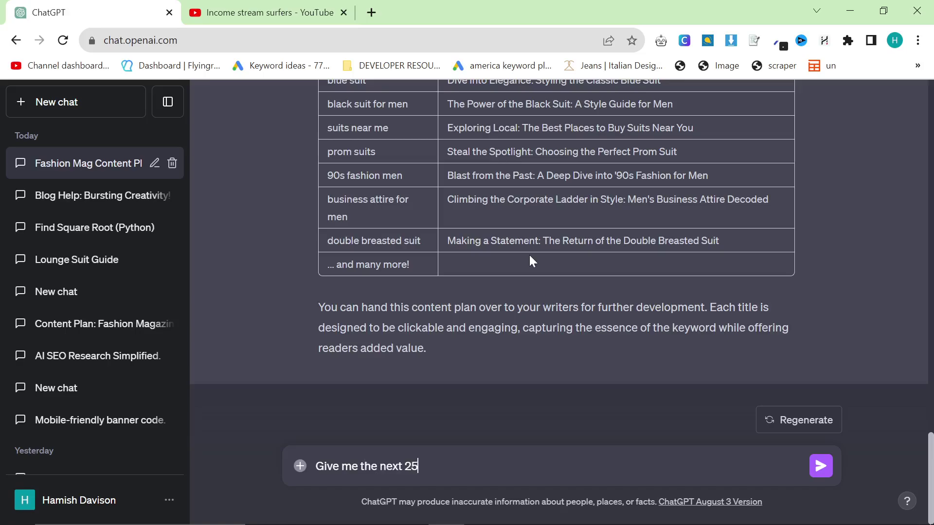
key(Return)
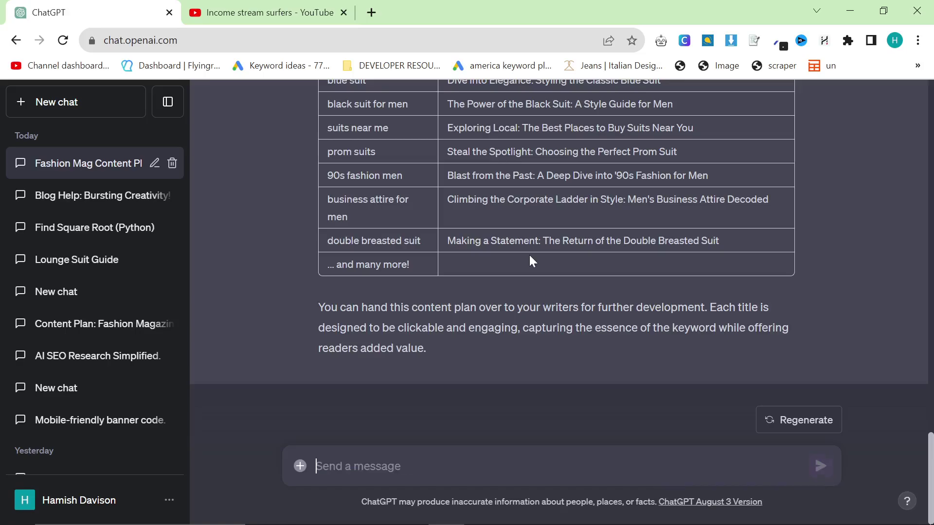
Send 'Can you give me 5 more ideas for the keyword "mens suits"'
scroll(577, 384, up, 9)
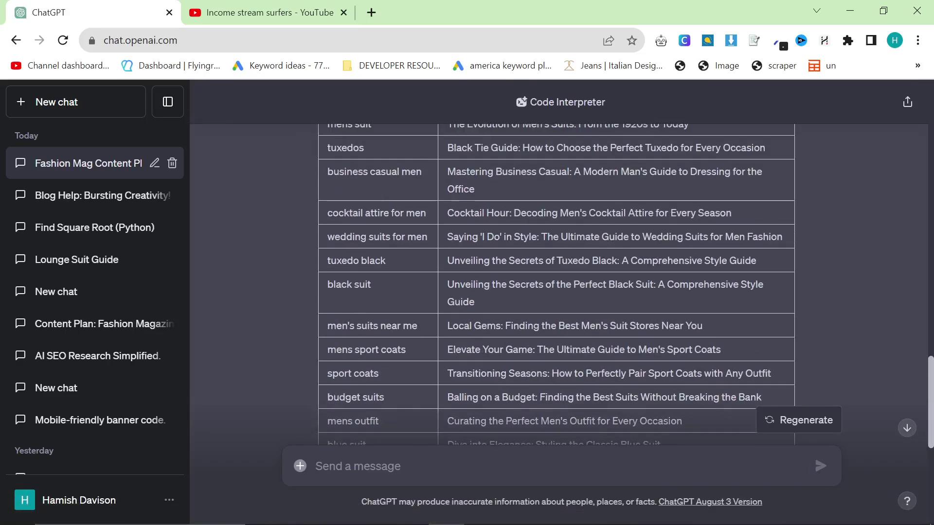
scroll(432, 334, down, 7)
text(C)
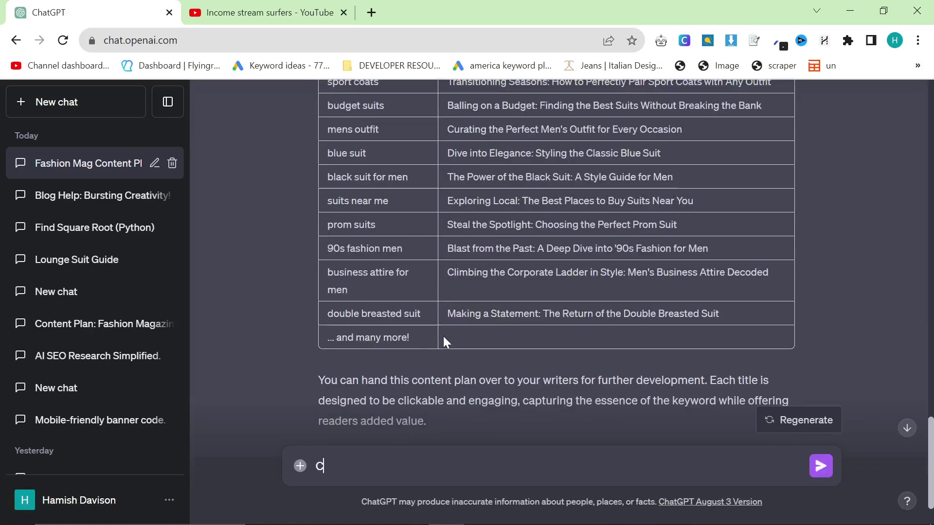
text(an y ou give me 5 m)
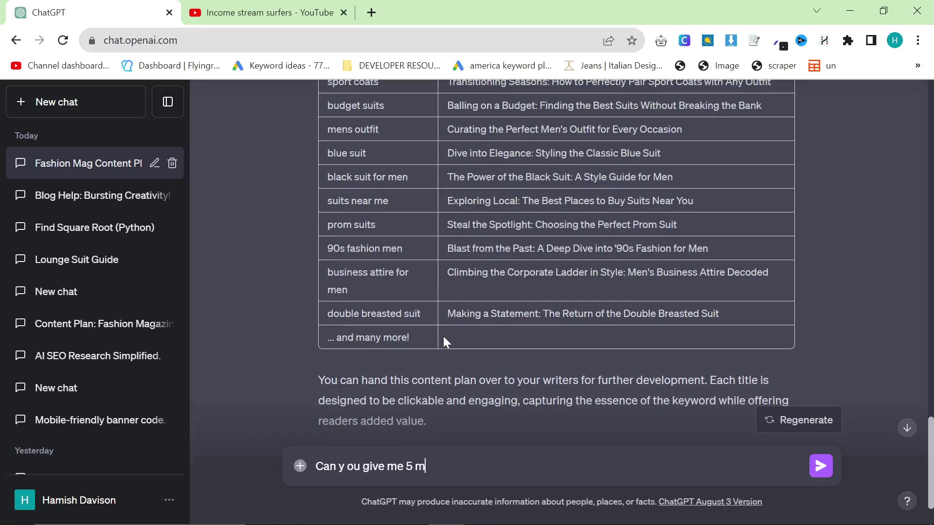
text(ore ideas for the keyword )
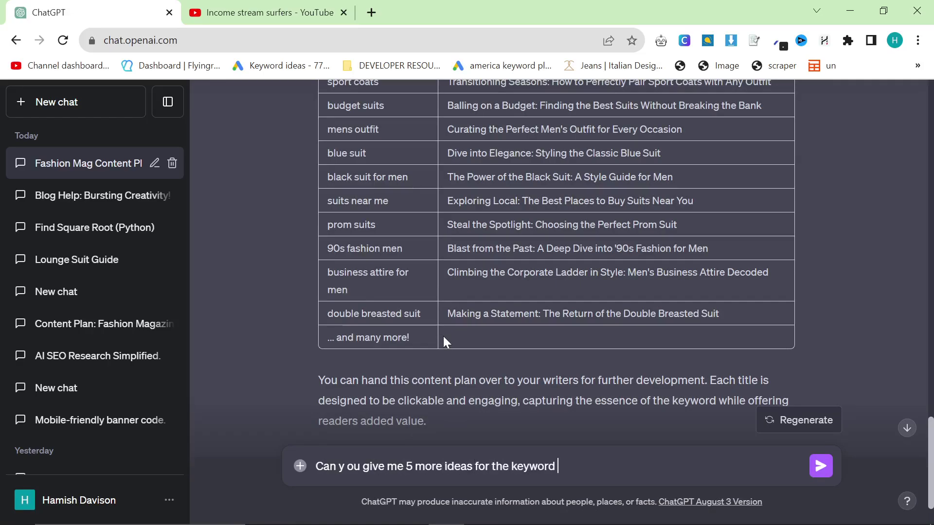
text("mens suits)
scroll(495, 324, up, 9)
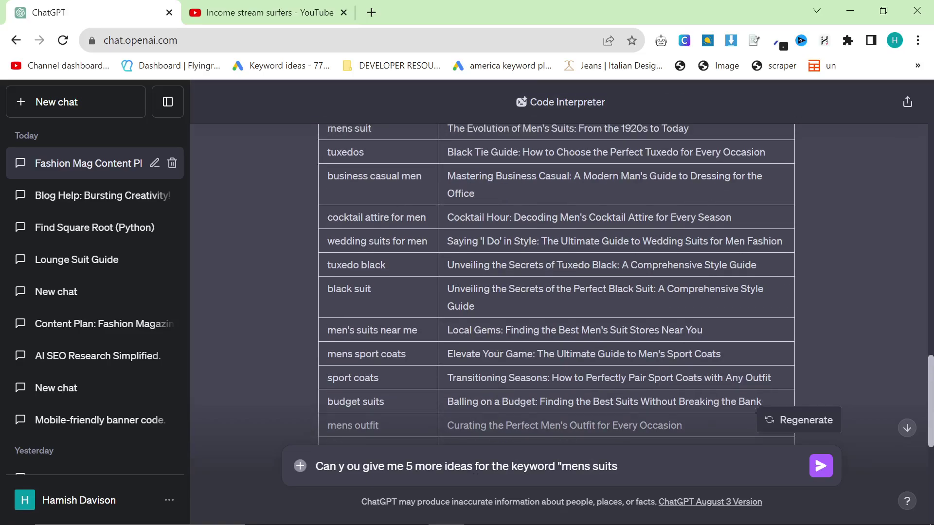
scroll(497, 336, down, 5)
text(")
key(Return)
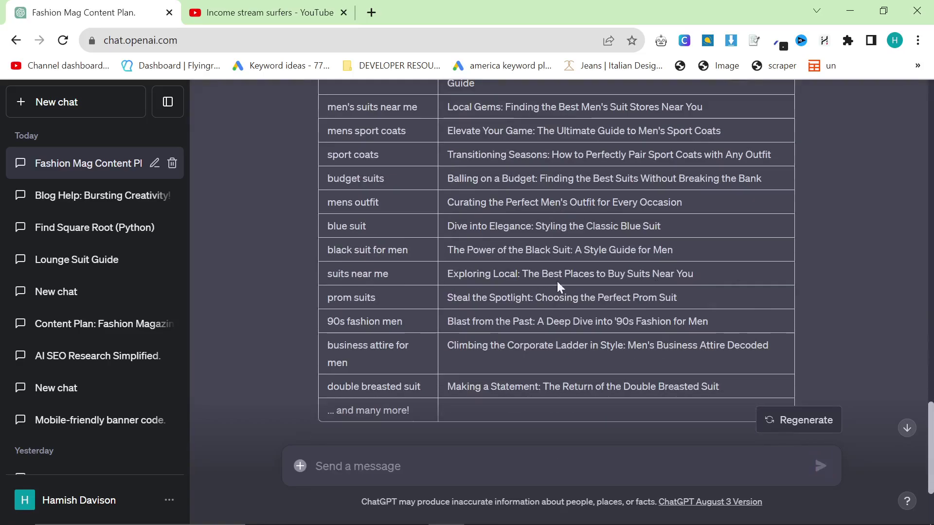
Review the five new mens suit titles, starting with 'Decoding Suit Fabrics: Which Material is Perfect…'
scroll(541, 290, up, 7)
scroll(541, 290, down, 10)
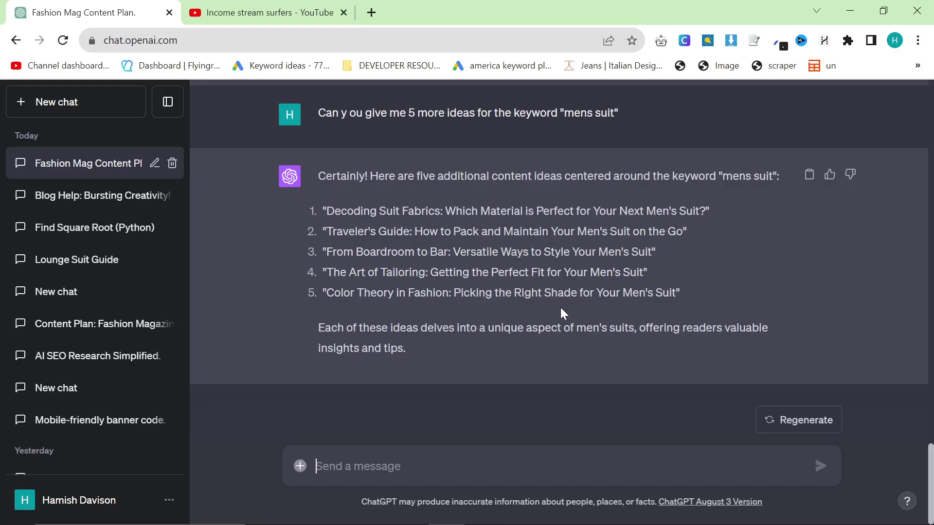
drag(681, 293, 612, 278)
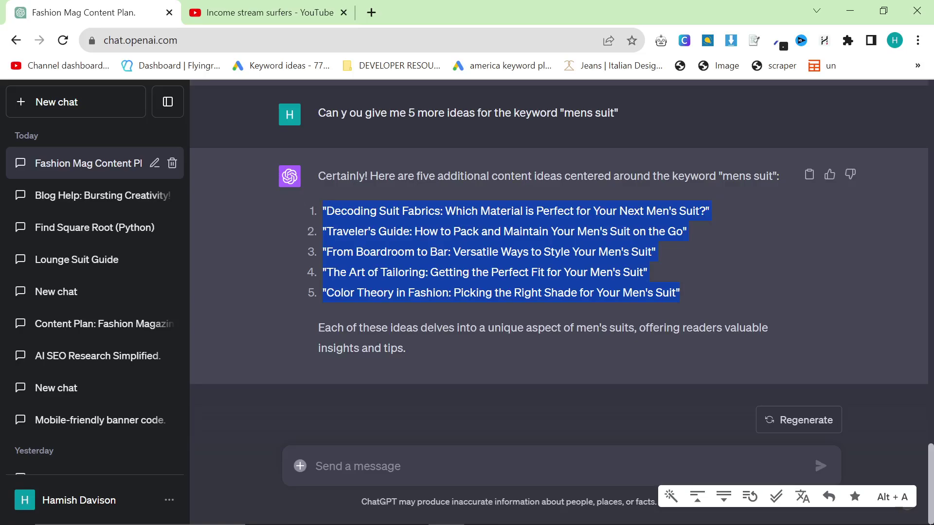
drag(710, 302, 343, 294)
click(470, 317)
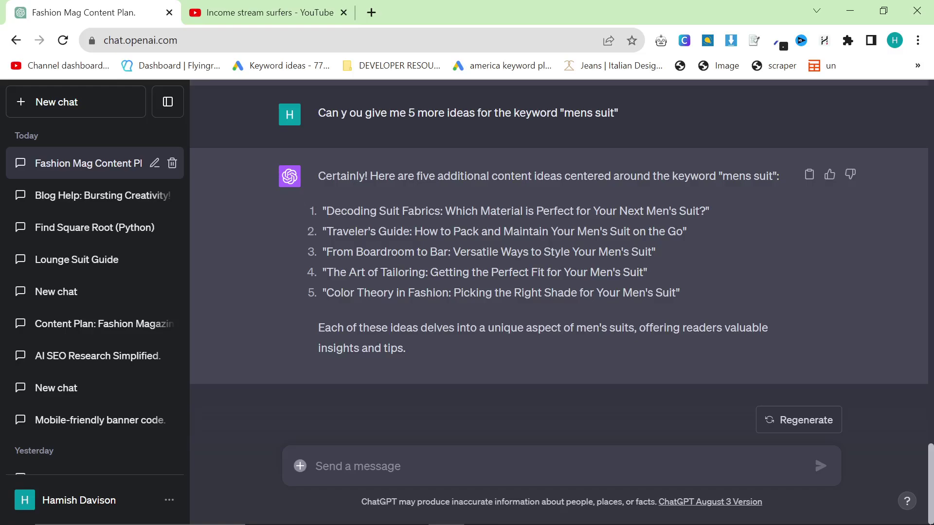
scroll(584, 297, up, 10)
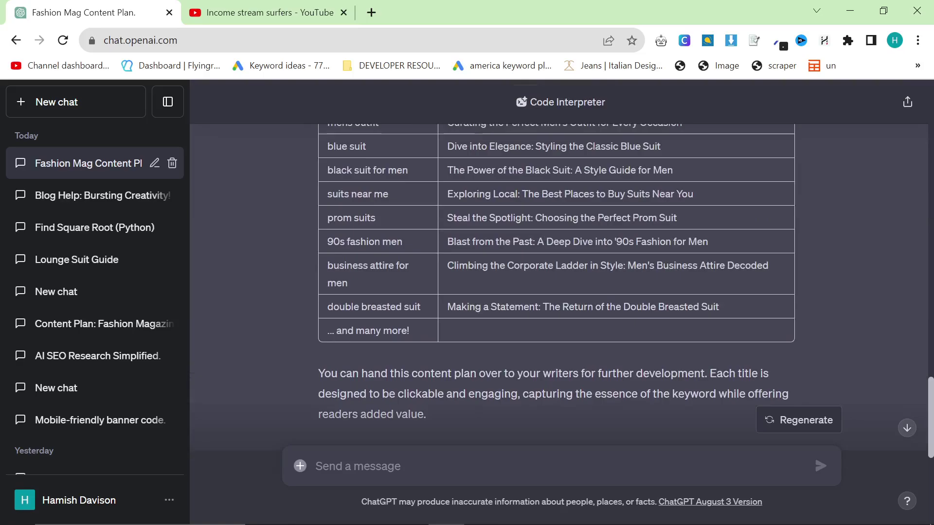
scroll(560, 377, down, 8)
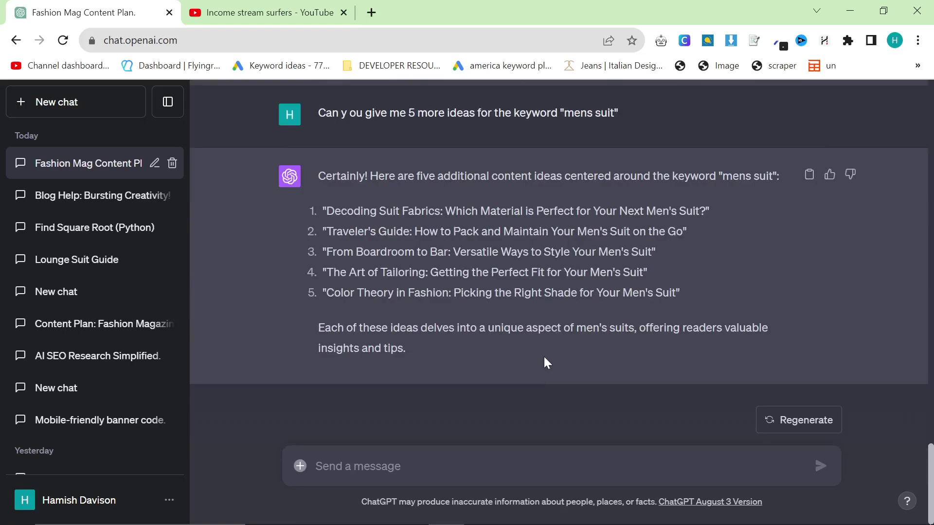
scroll(545, 362, up, 5)
scroll(533, 299, up, 2)
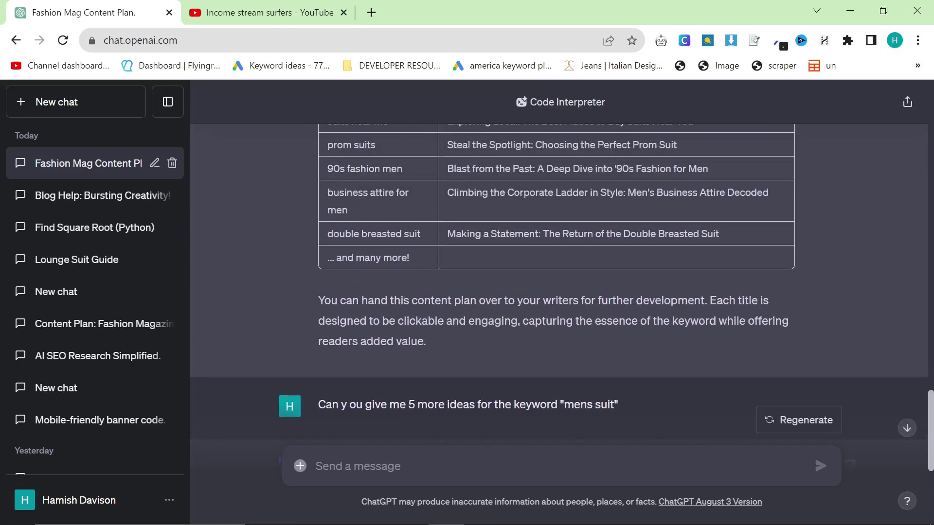
Ask ChatGPT for another 25 keyword examples
scroll(815, 453, down, 5)
click(814, 452)
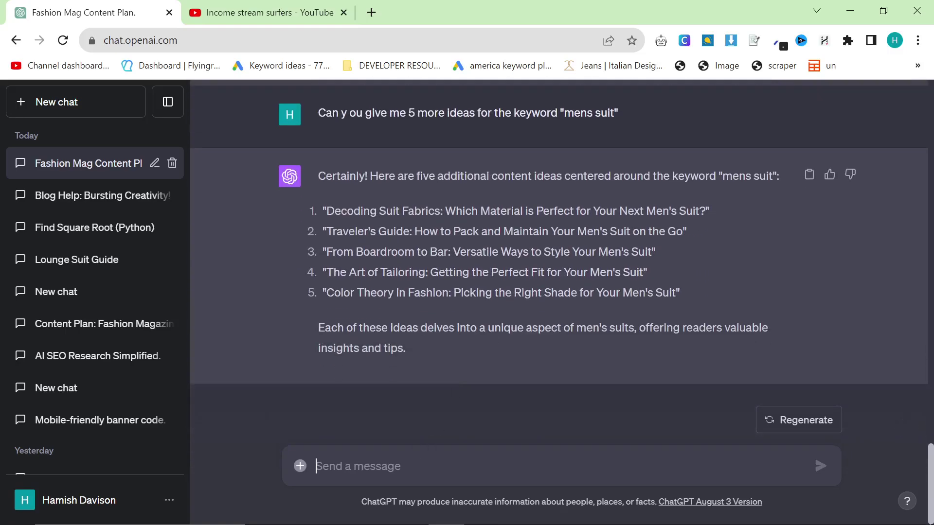
text(Give me another)
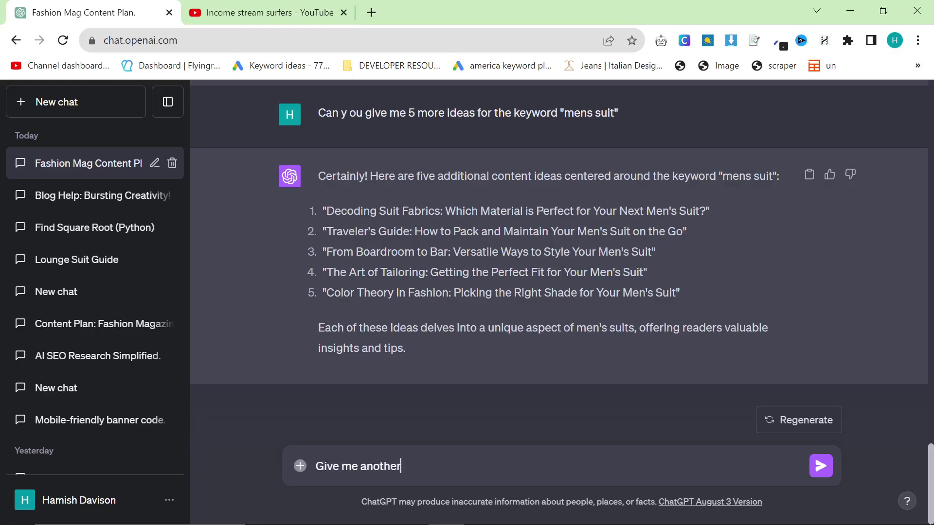
text( 25 keyw)
key(BackSpace)
key(BackSpace)
key(BackSpace)
key(BackSpace)
text(exaples)
key(Return)
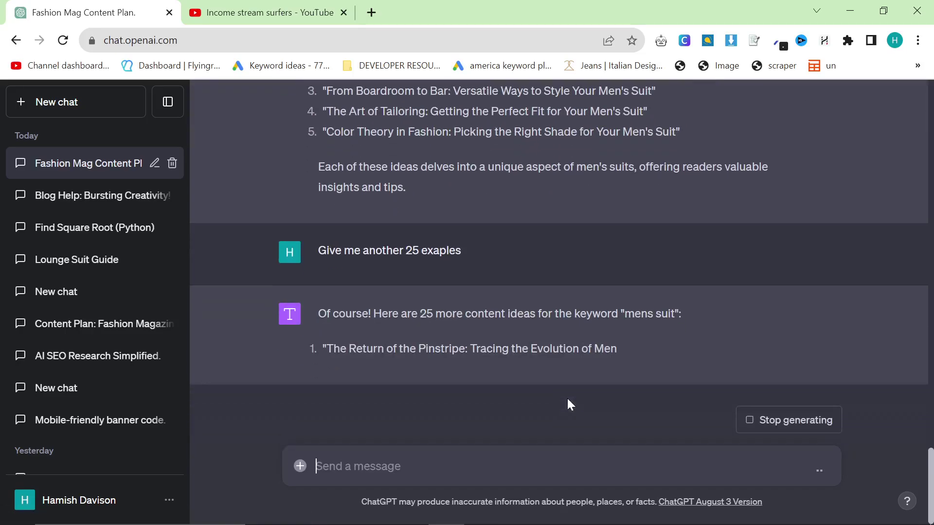
Stop that reply and ask 'From the keyword list, give me the next 25 keywords'
click(763, 419)
text(From the )
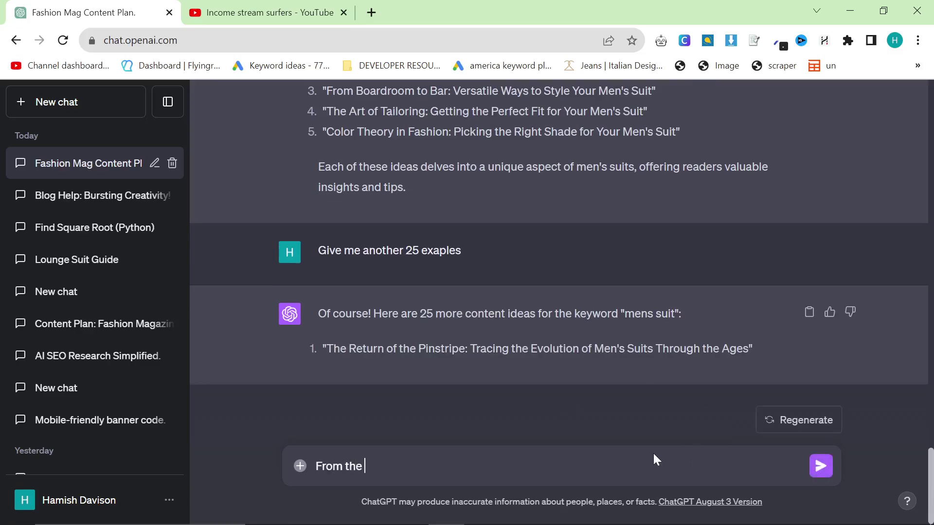
text(keyword list, g)
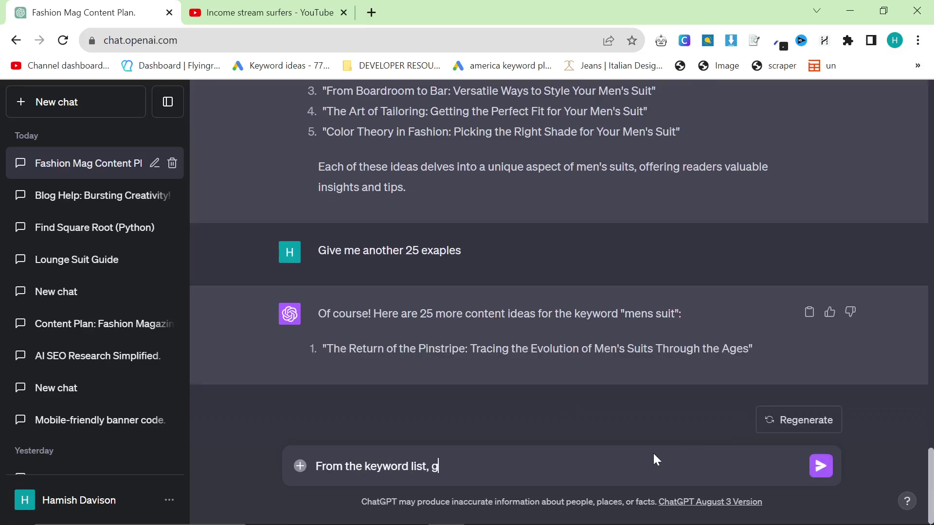
text(ive me the next 25 keywords)
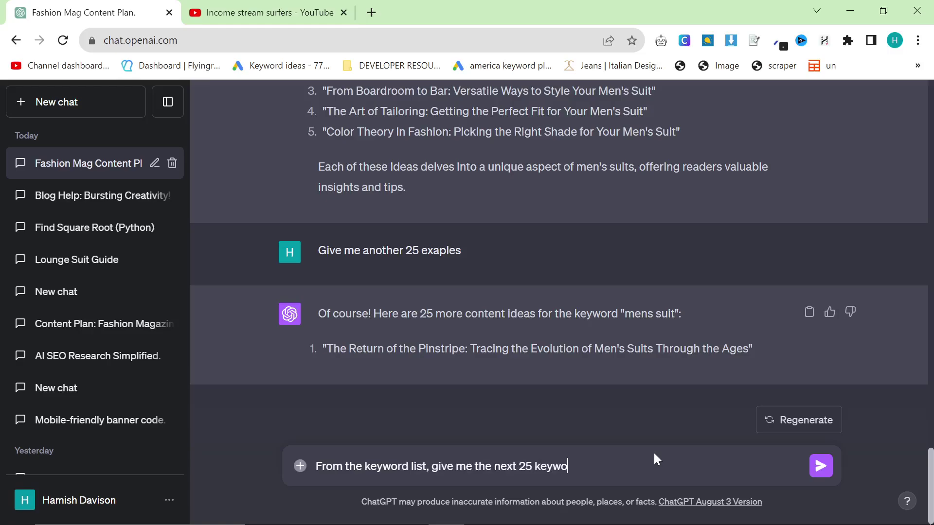
key(Return)
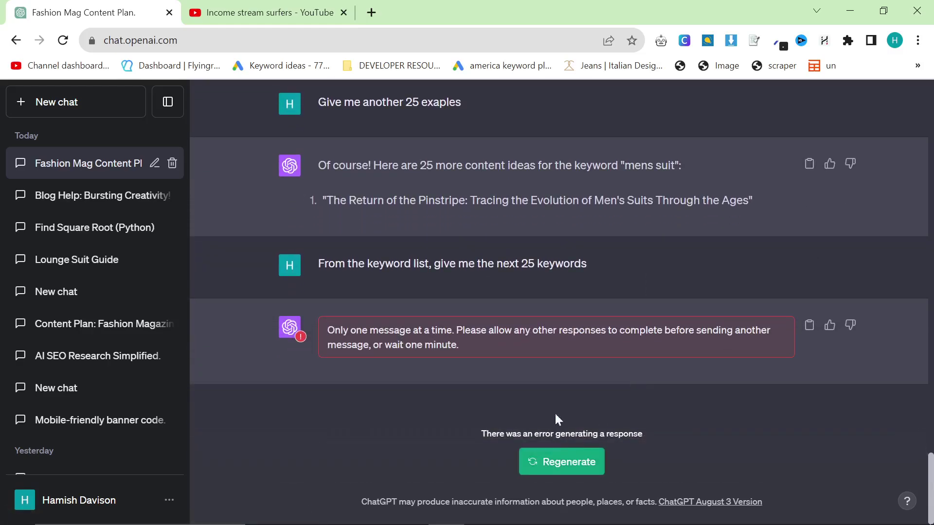
Look back over the earlier content plan, including the Cocktail Hour article title
scroll(559, 290, up, 20)
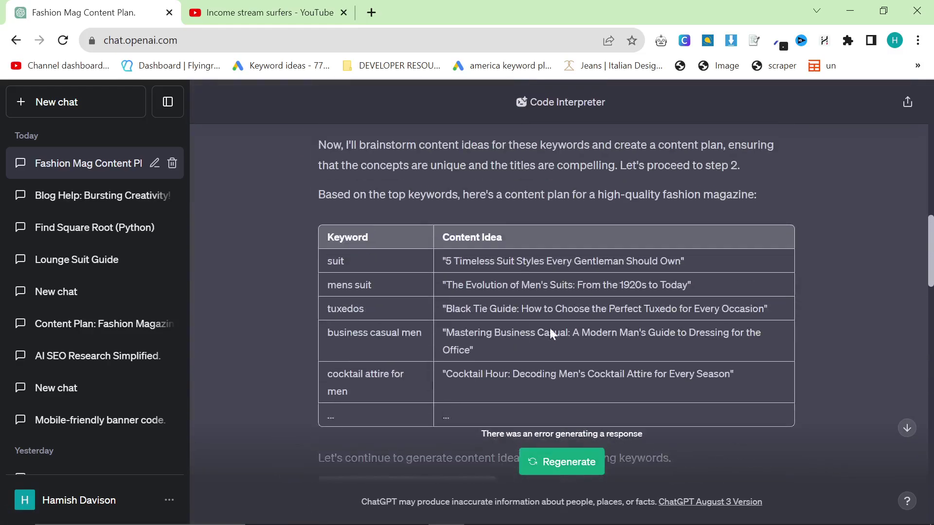
scroll(529, 331, up, 4)
scroll(505, 338, down, 5)
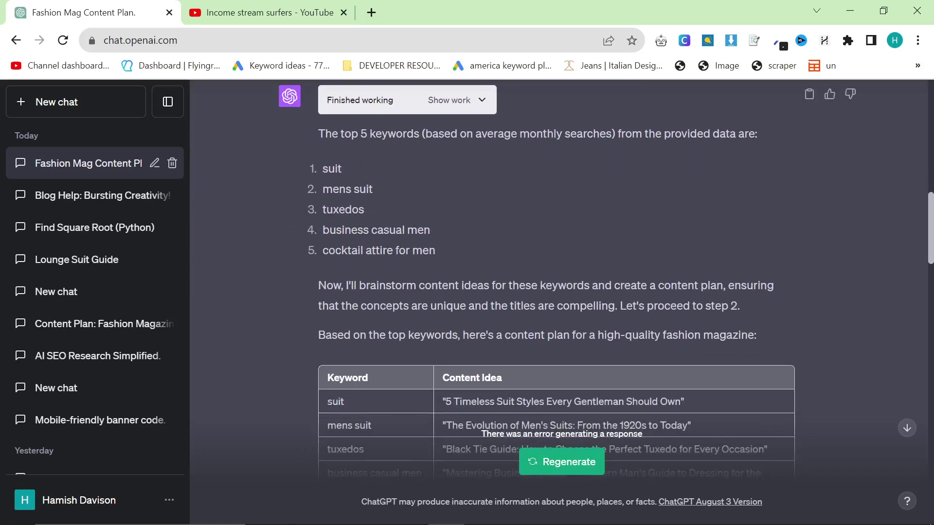
scroll(389, 313, down, 4)
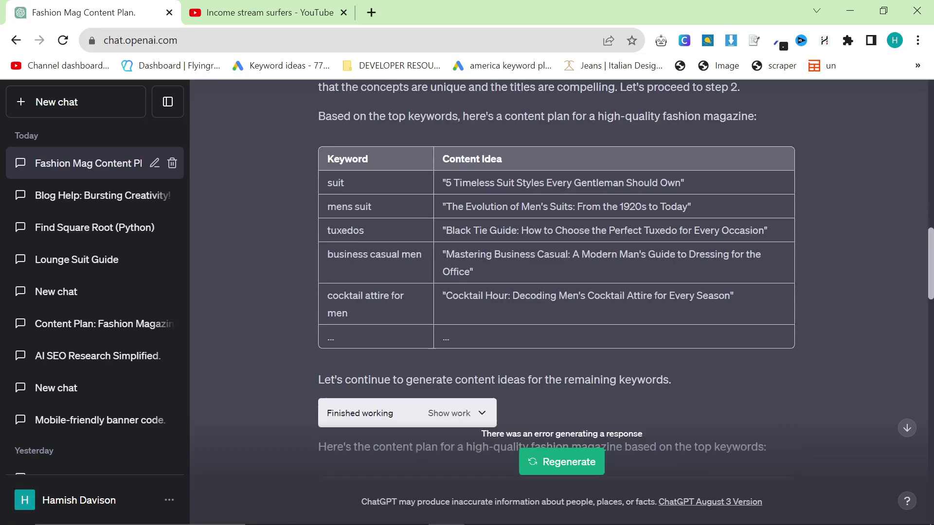
scroll(389, 314, up, 6)
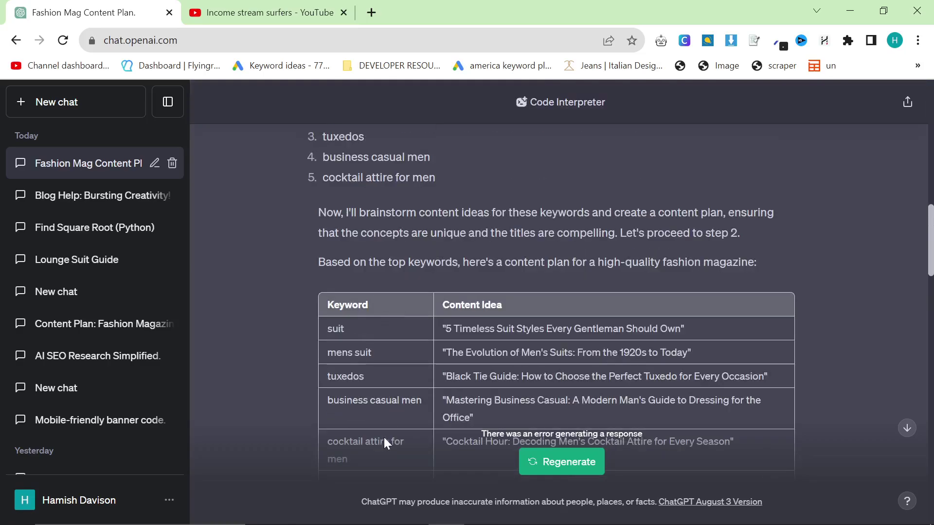
scroll(429, 370, down, 3)
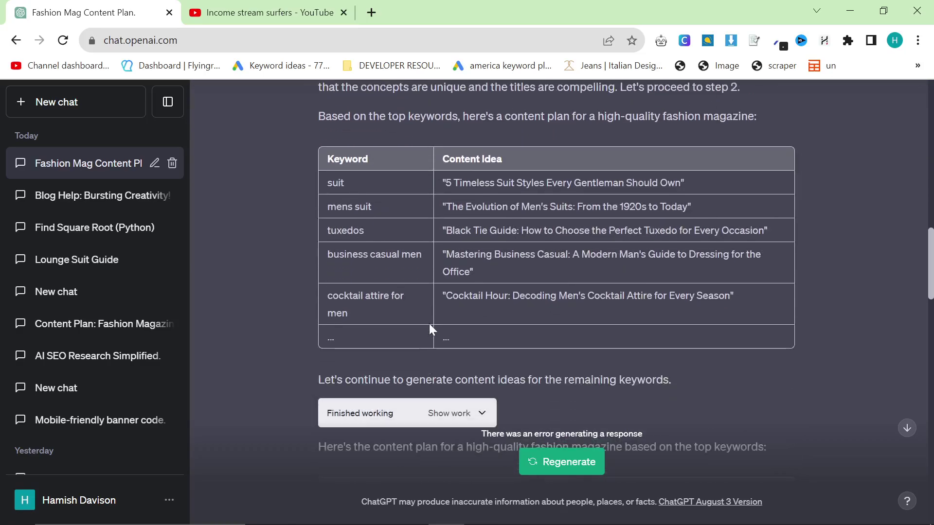
drag(442, 296, 748, 295)
click(717, 310)
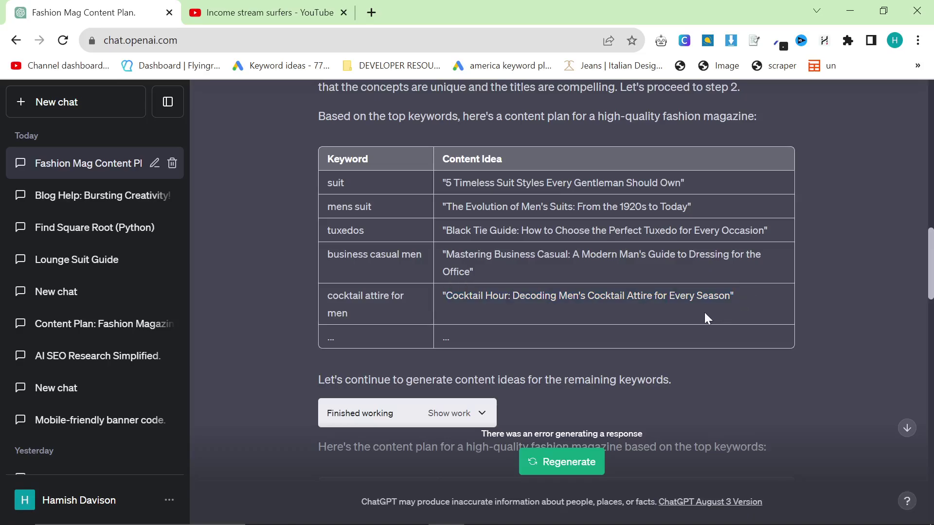
Regenerate the failed next-25-keywords reply and return to the lounge suit article window
scroll(631, 319, down, 20)
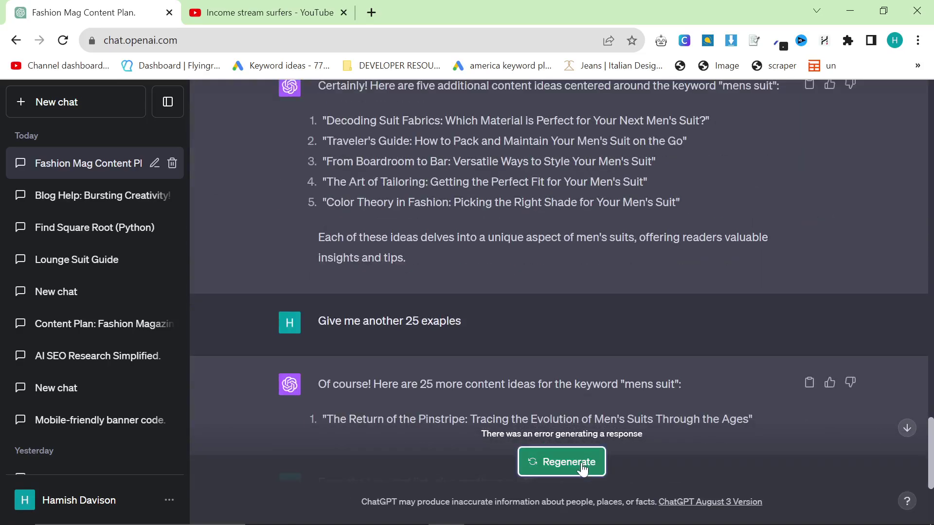
click(583, 469)
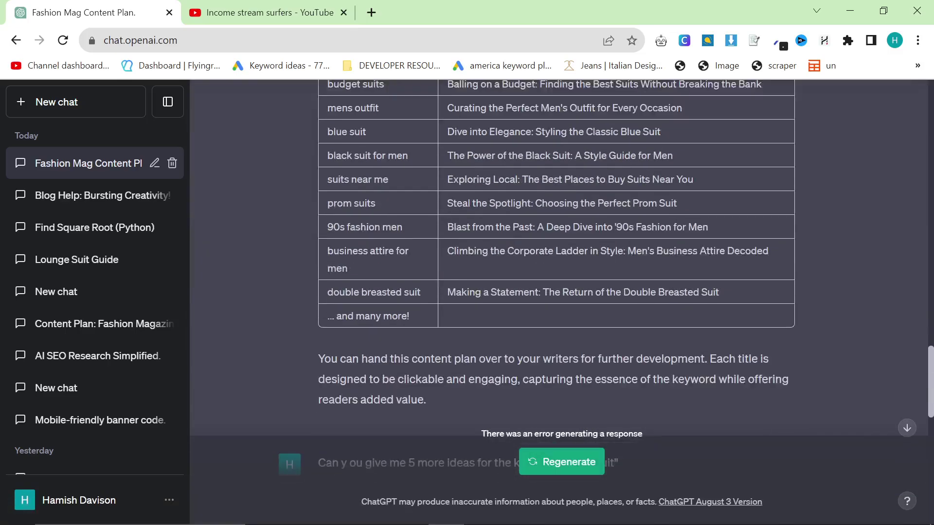
key(alt+Tab)
key(alt+Tab)
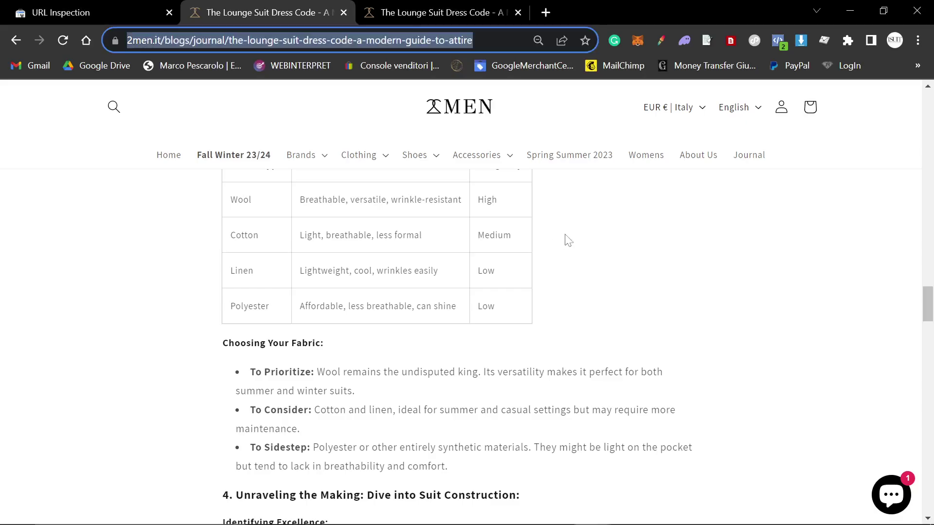
Check the URL Inspection result for the lounge suit dress code article, showing it indexed
click(154, 6)
drag(214, 142, 635, 148)
scroll(632, 223, down, 4)
scroll(603, 299, up, 4)
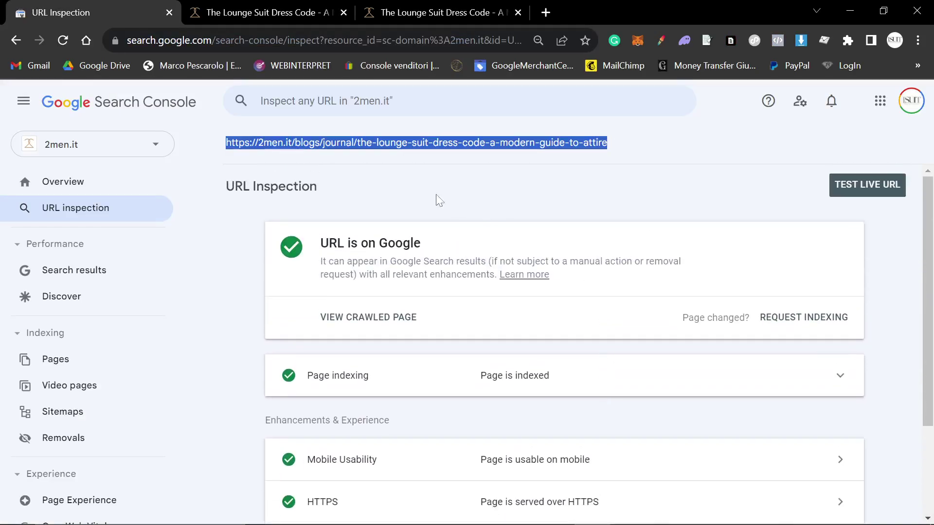
click(452, 190)
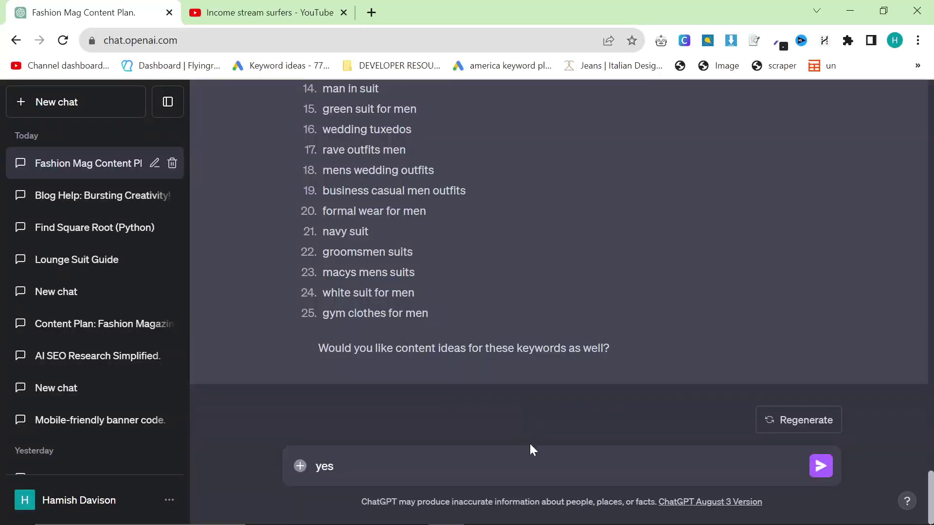
Check keywords 14–25 in the new list and send 'yes' to get content ideas
scroll(544, 369, up, 3)
scroll(521, 369, up, 8)
scroll(340, 265, down, 10)
drag(305, 349, 302, 83)
key(Return)
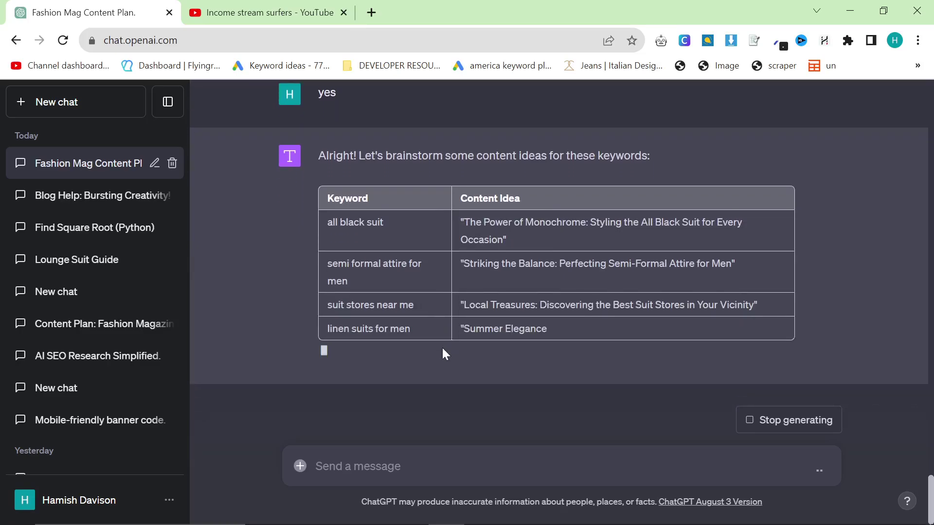
Review rows of the earlier content-plan table while the new table generates
scroll(419, 348, up, 10)
scroll(424, 326, down, 15)
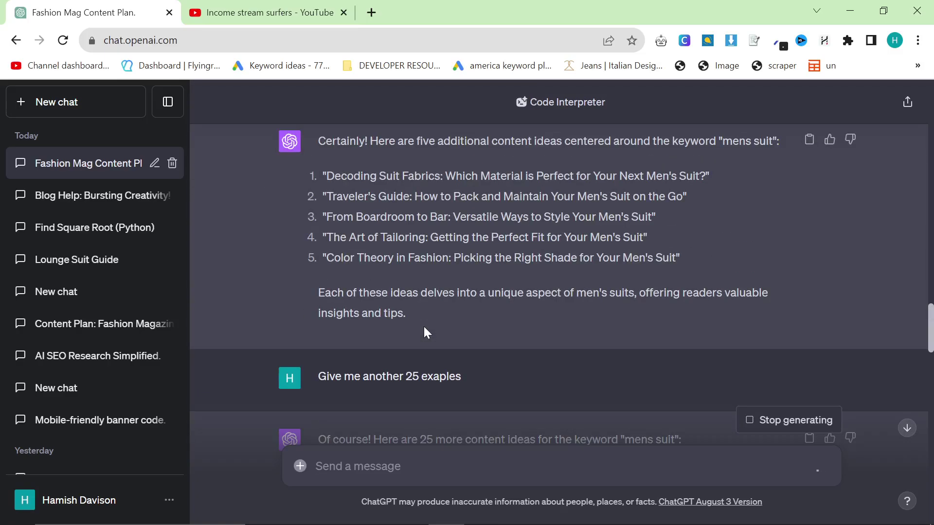
scroll(410, 343, up, 6)
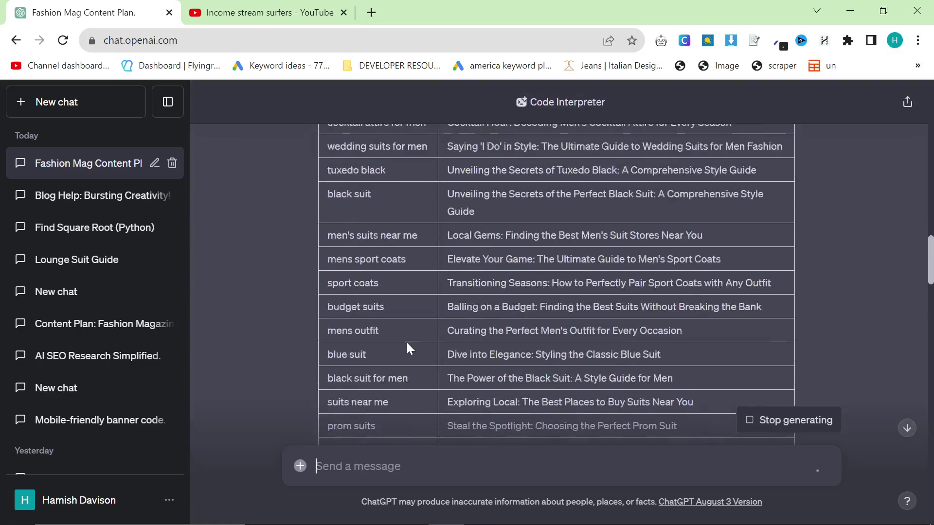
drag(315, 259, 717, 294)
scroll(732, 287, up, 9)
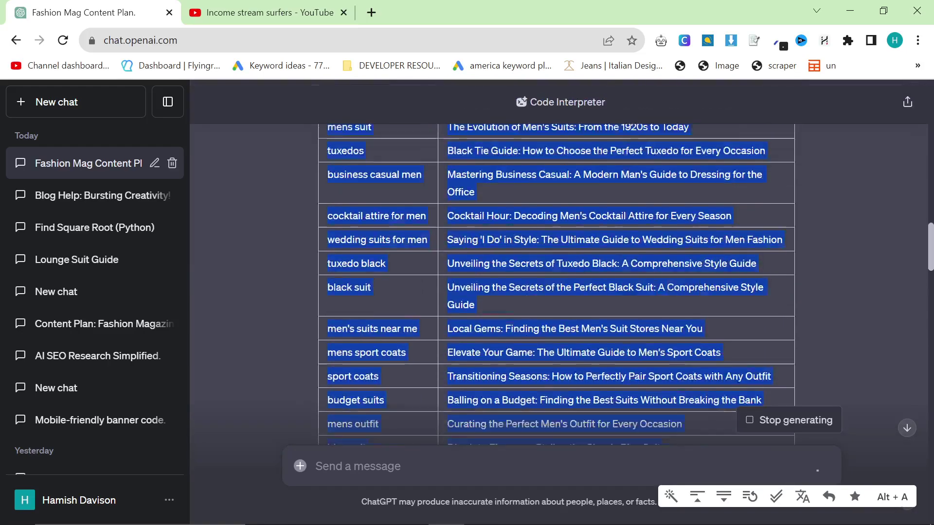
click(509, 346)
scroll(605, 337, down, 5)
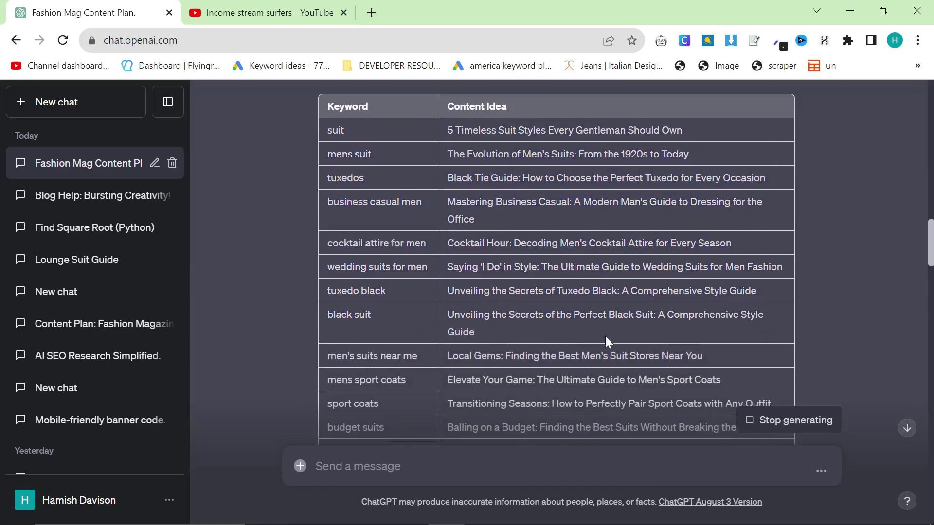
scroll(607, 343, down, 5)
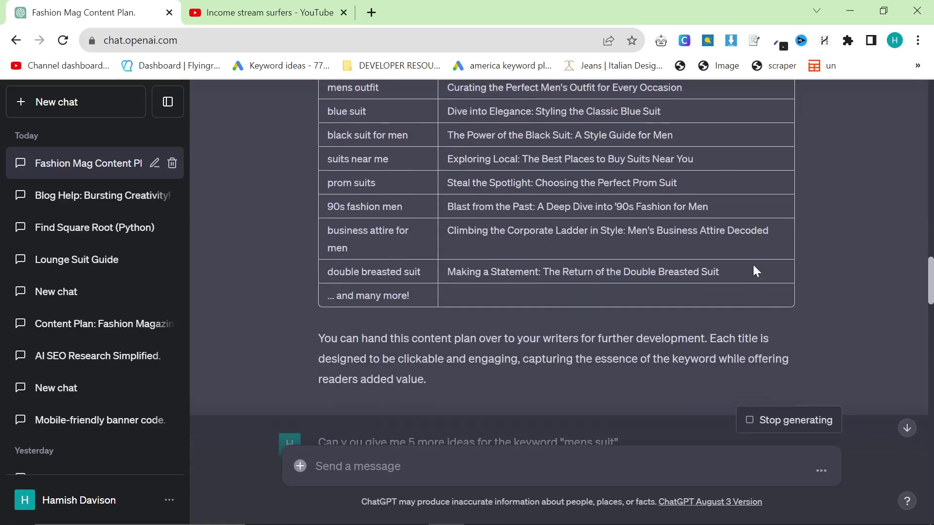
drag(753, 266, 440, 183)
click(440, 182)
Check more earlier table rows, then return to the new table reaching green suit for men
scroll(440, 183, up, 2)
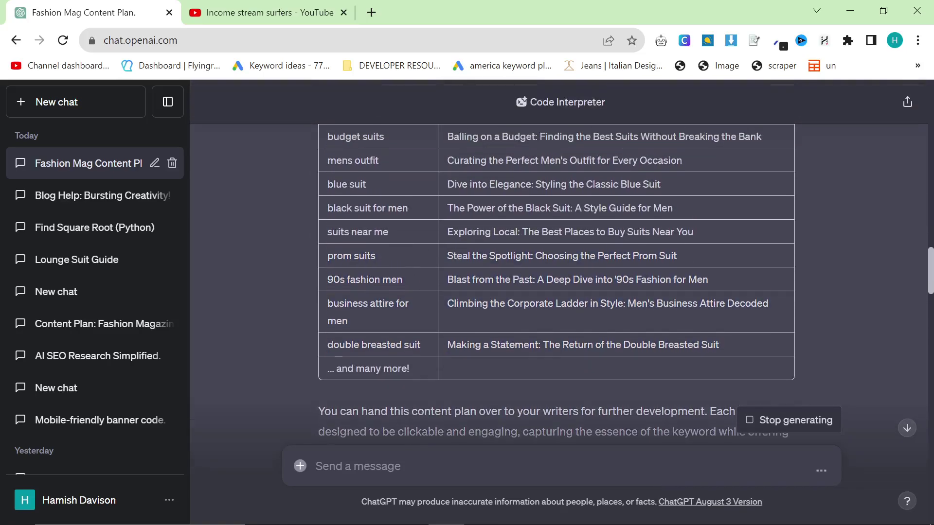
scroll(557, 282, up, 2)
scroll(528, 292, up, 5)
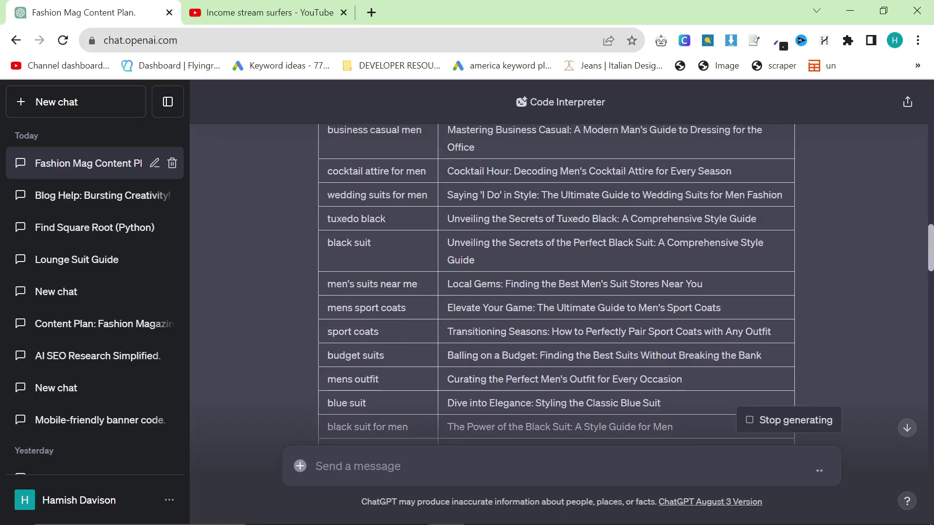
drag(323, 127, 595, 278)
click(596, 277)
scroll(663, 325, up, 2)
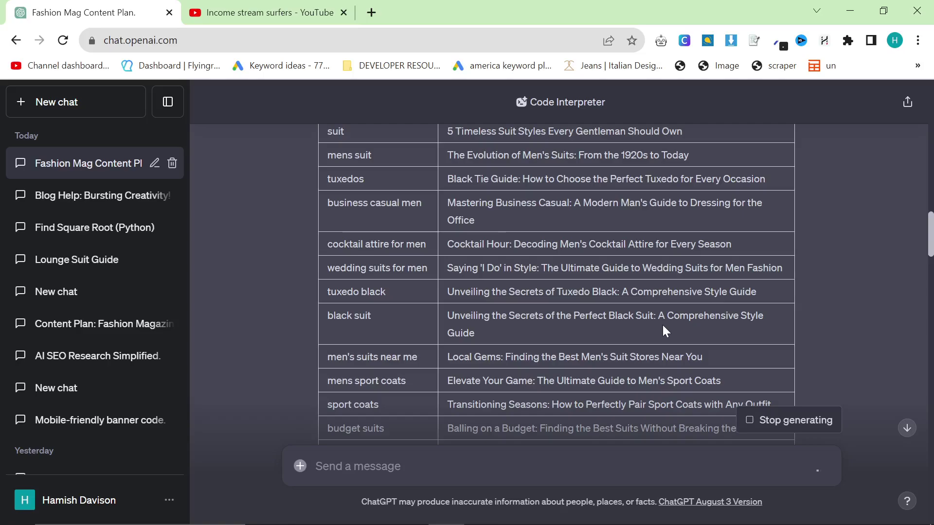
scroll(656, 322, down, 15)
scroll(634, 327, down, 10)
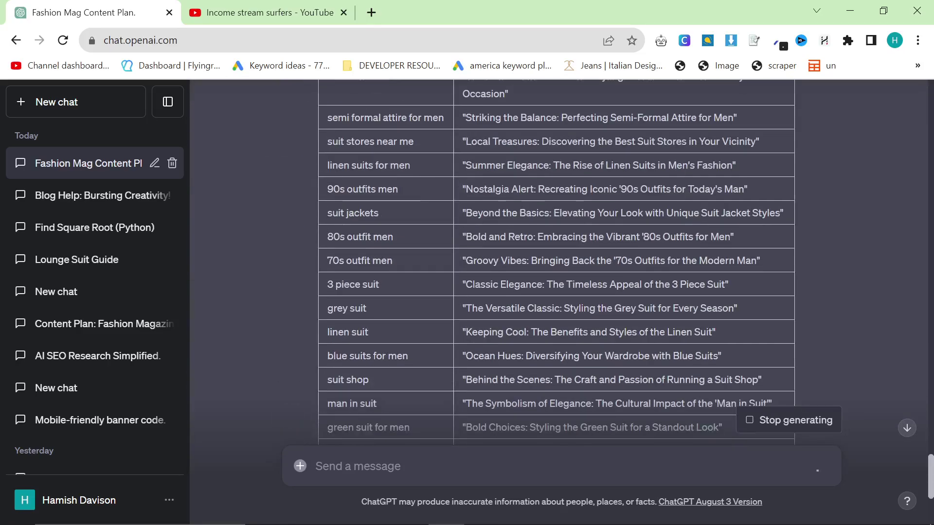